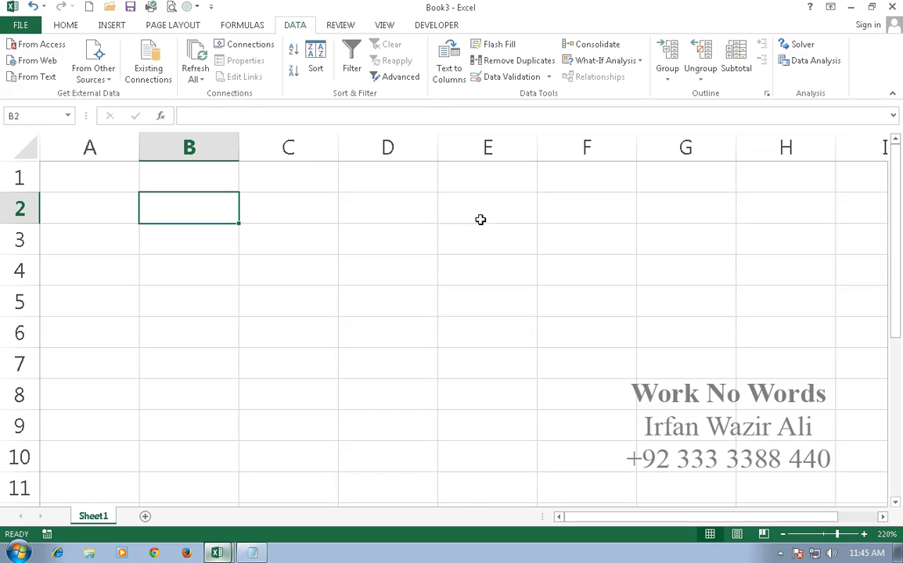
Enter the column headers Items in cell B2 and Amount in cell C2.
type("Items")
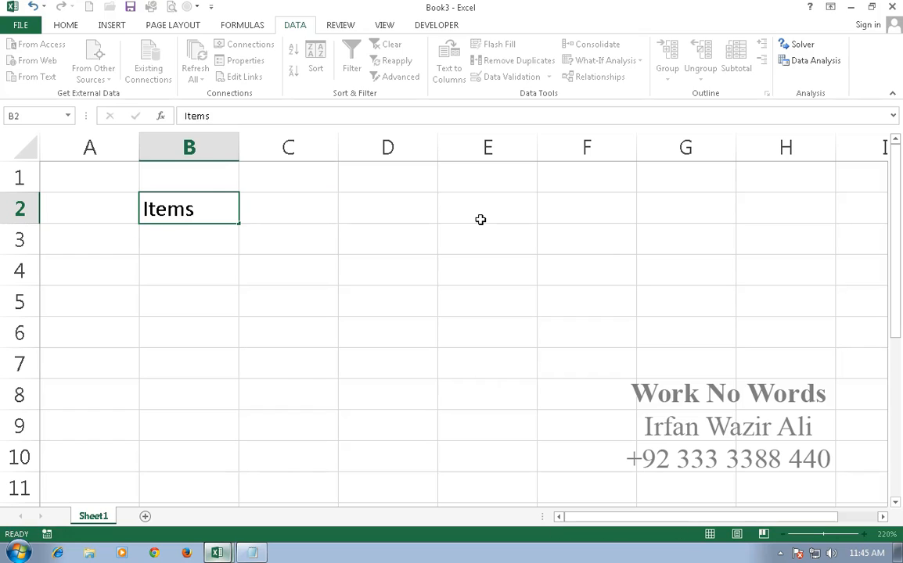
key("Tab")
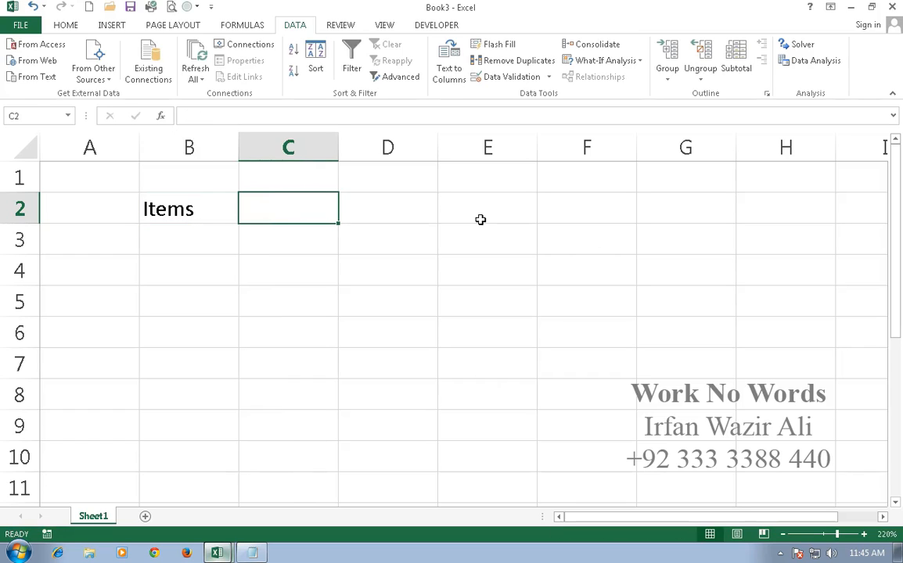
type("Amount")
key("Return")
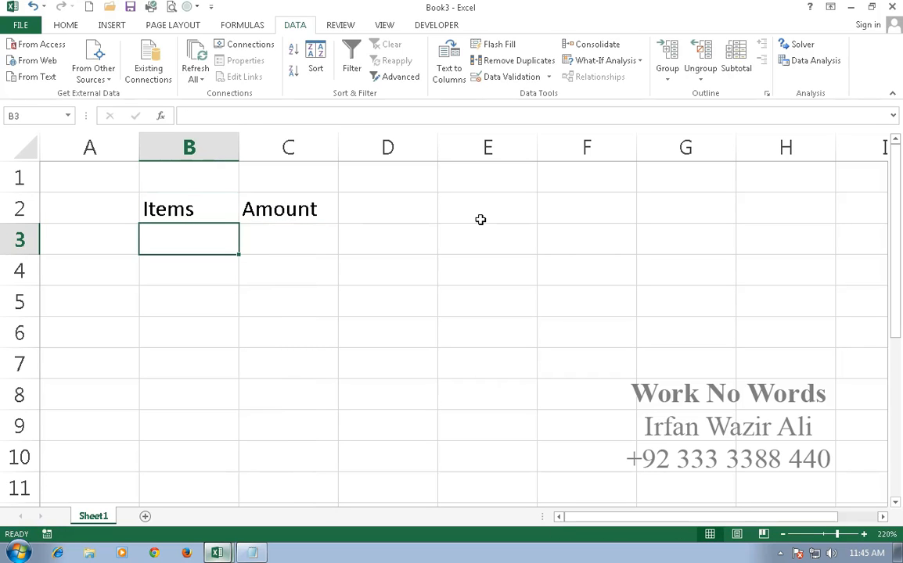
Enter NewsPaper with an amount of 28 in row 3, and autofit the width of column B.
type("Ne")
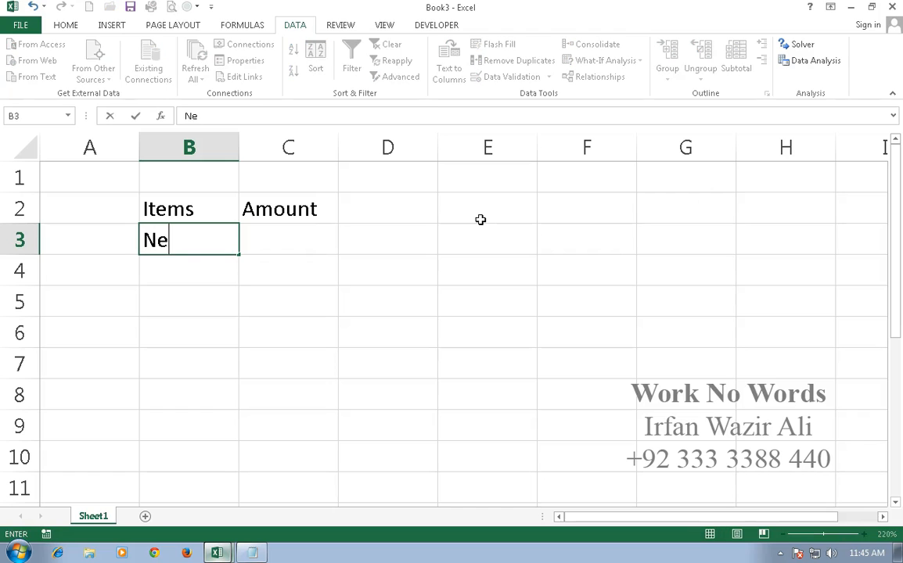
type("wsPaper")
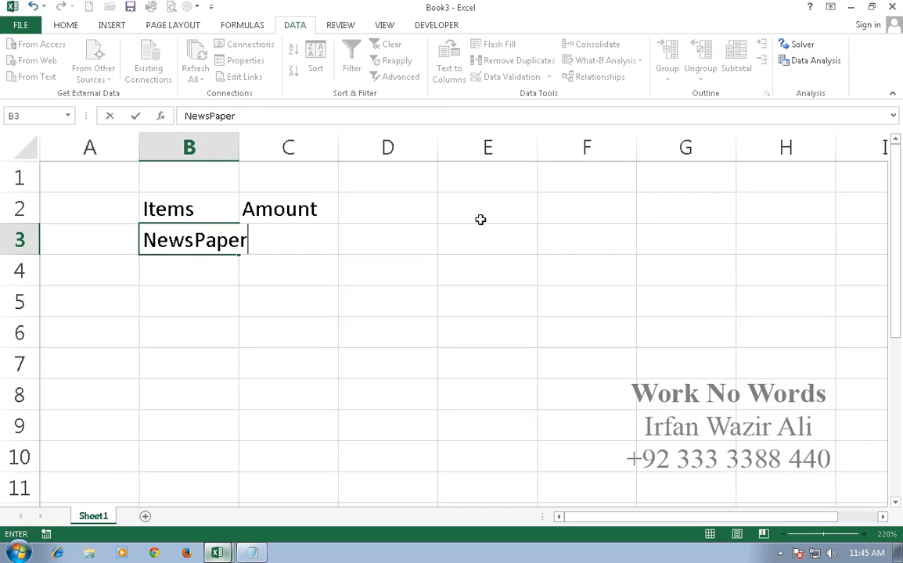
key("Tab")
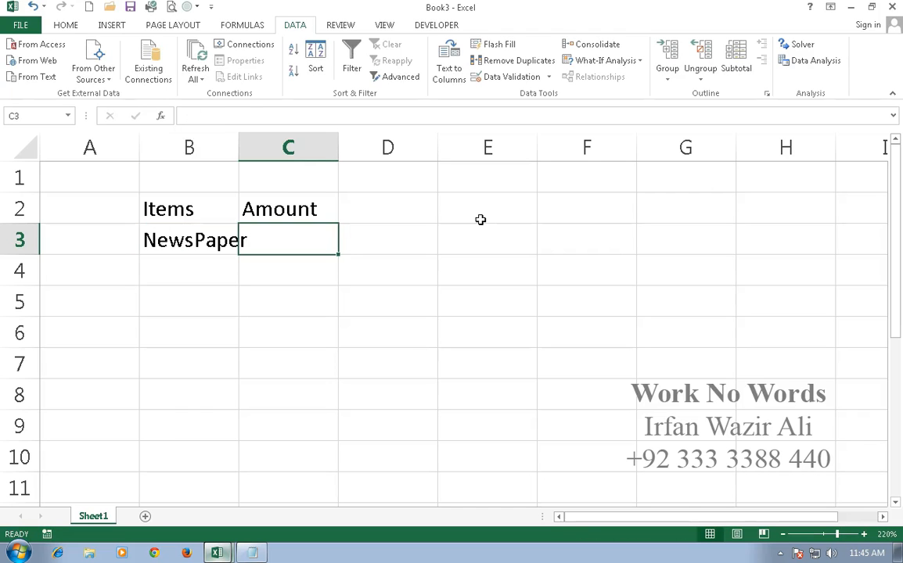
double_click(238, 147)
type("2")
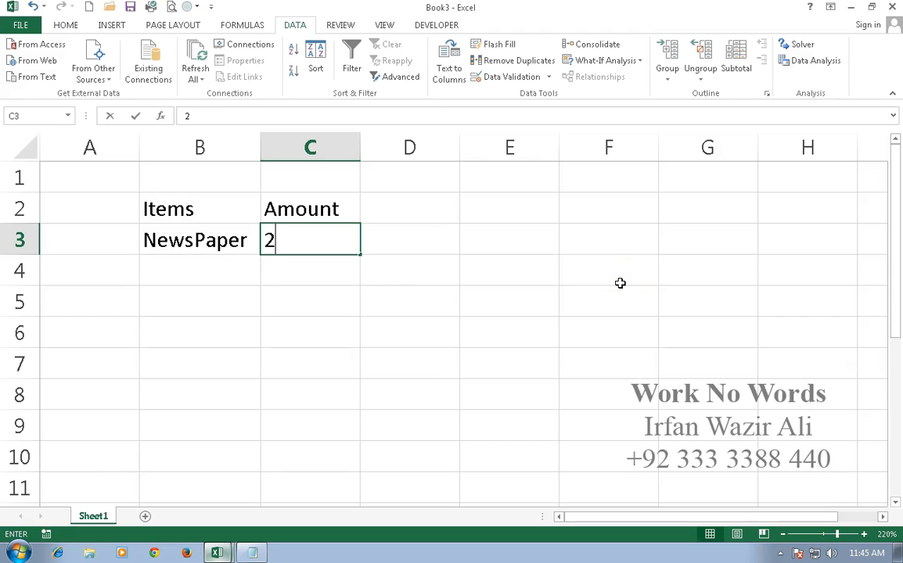
type("8")
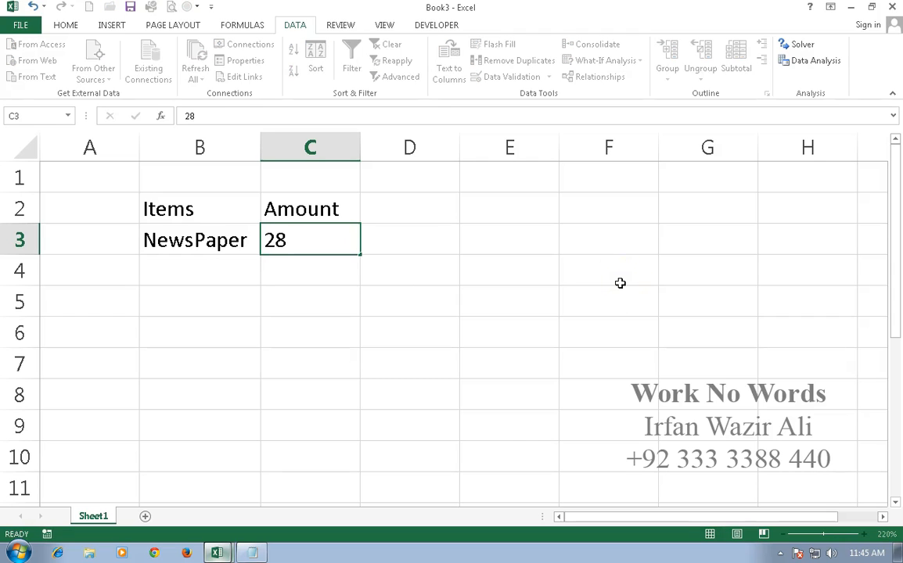
key("Return")
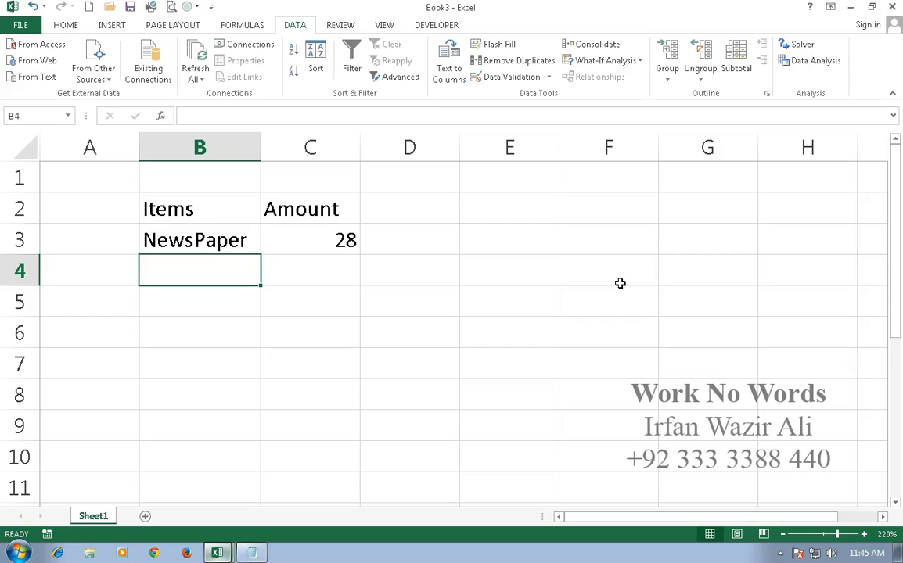
Add the item tea with an amount of 60 in row 4 of the expense list.
type("tea")
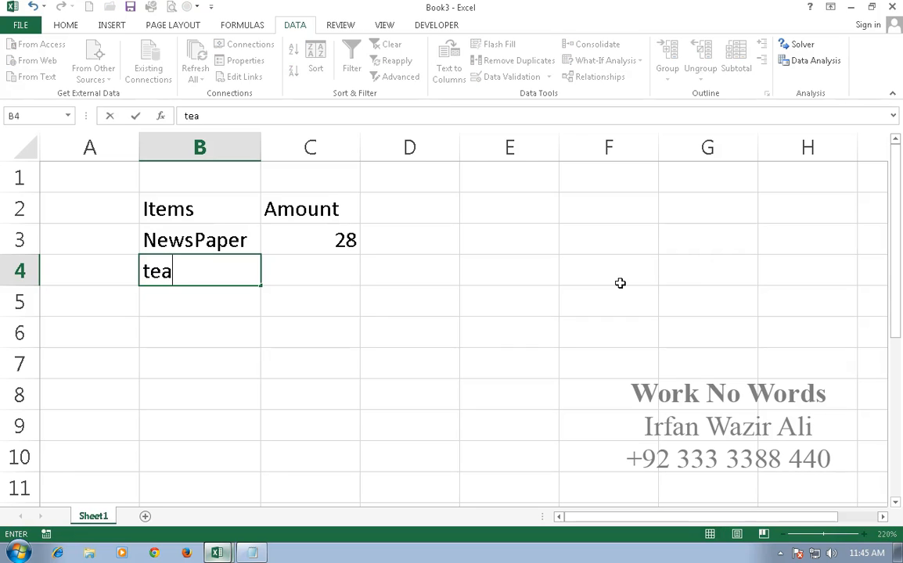
key("Tab")
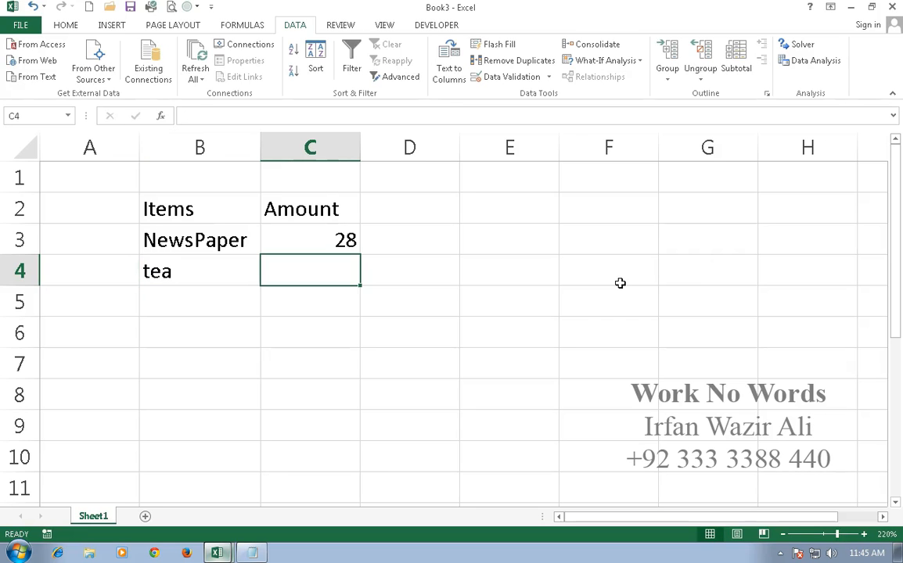
type("60")
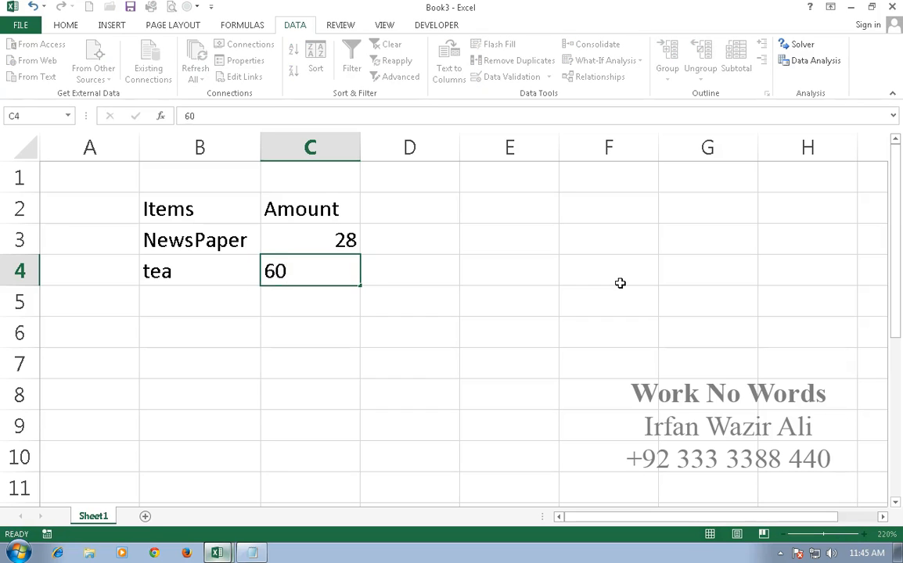
key("Return")
Add the item Lunch with an amount of 400 in row 5 of the expense list.
type("Luch")
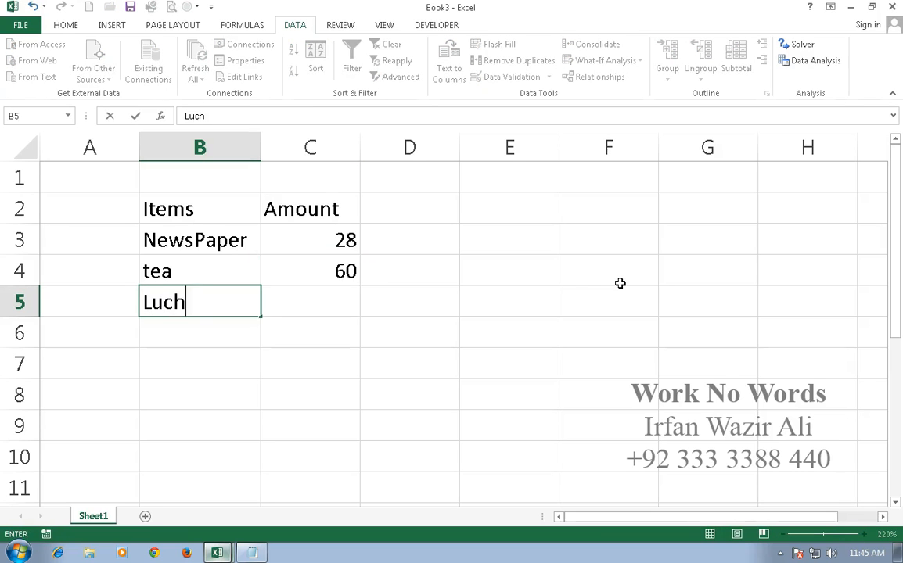
key("BackSpace")
key("BackSpace")
type("nch")
key("Tab")
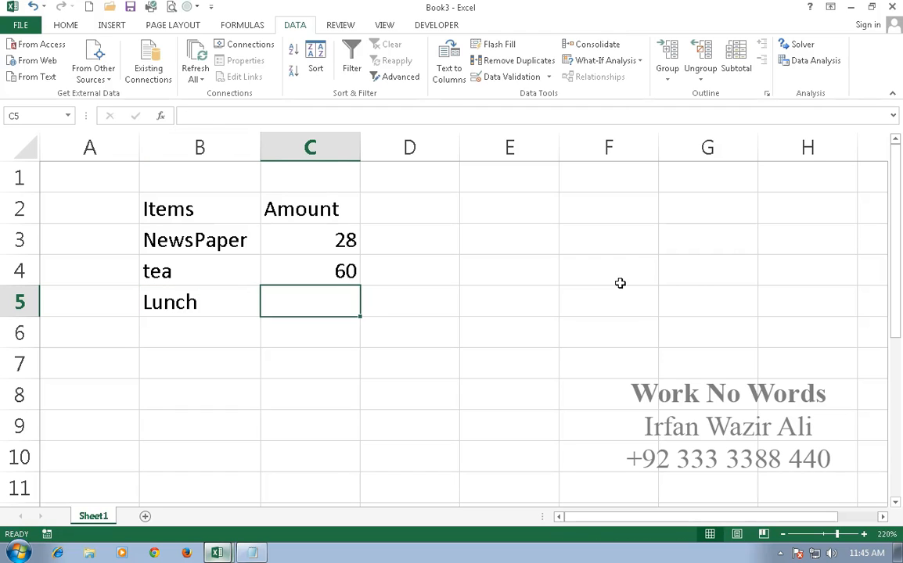
type("400")
key("Return")
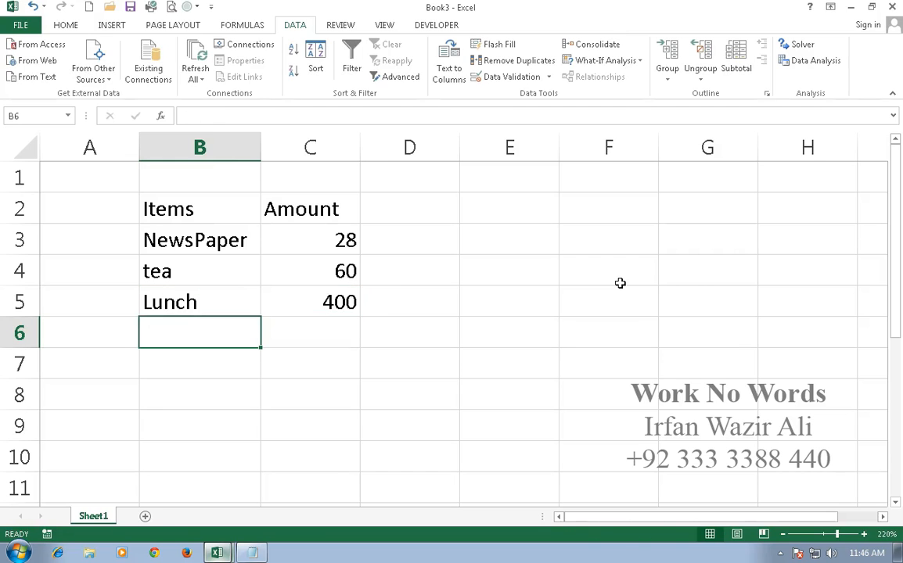
left_click(43, 532)
type("Un")
key("BackSpace")
type("tilt")
key("BackSpace")
type("ities Bii")
key("BackSpace")
type("lls")
key("BackSpace")
key("BackSpace")
key("BackSpace")
key("BackSpace")
key("BackSpace")
key("BackSpace")
key("BackSpace")
key("BackSpace")
key("BackSpace")
key("BackSpace")
key("BackSpace")
key("BackSpace")
key("BackSpace")
key("BackSpace")
key("BackSpace")
Add the item Light Bill with an amount of 2300 in row 6 of the expense list.
type("Li")
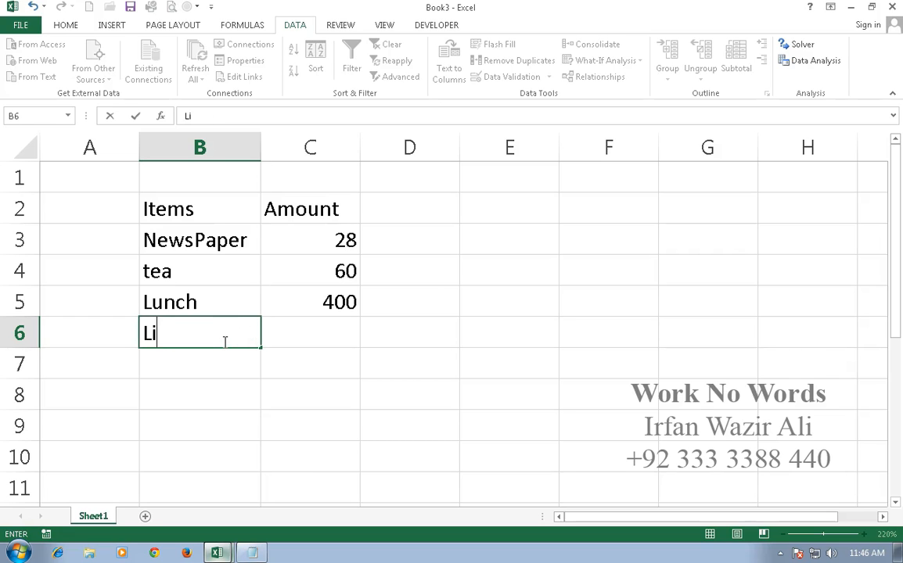
type("ght Boo")
key("BackSpace")
key("BackSpace")
type("ill")
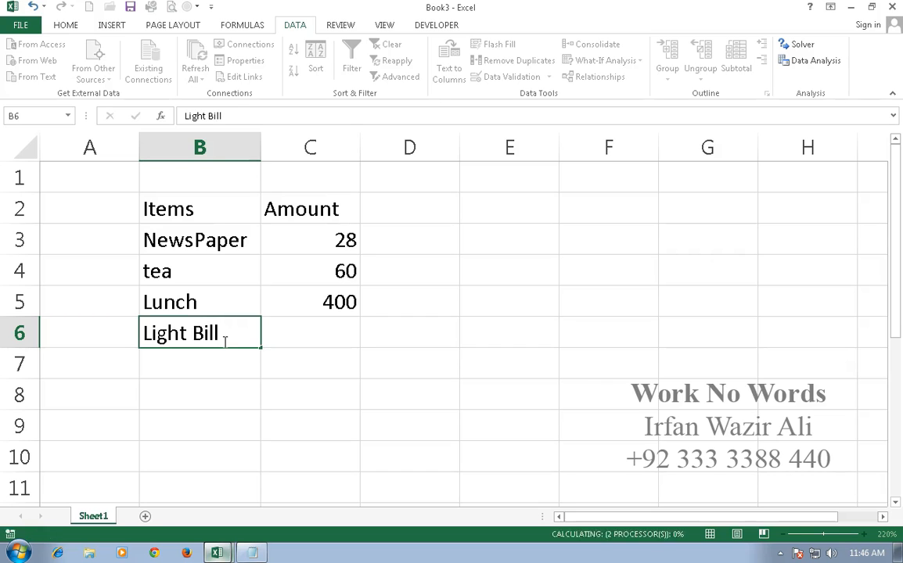
key("Tab")
type("2300")
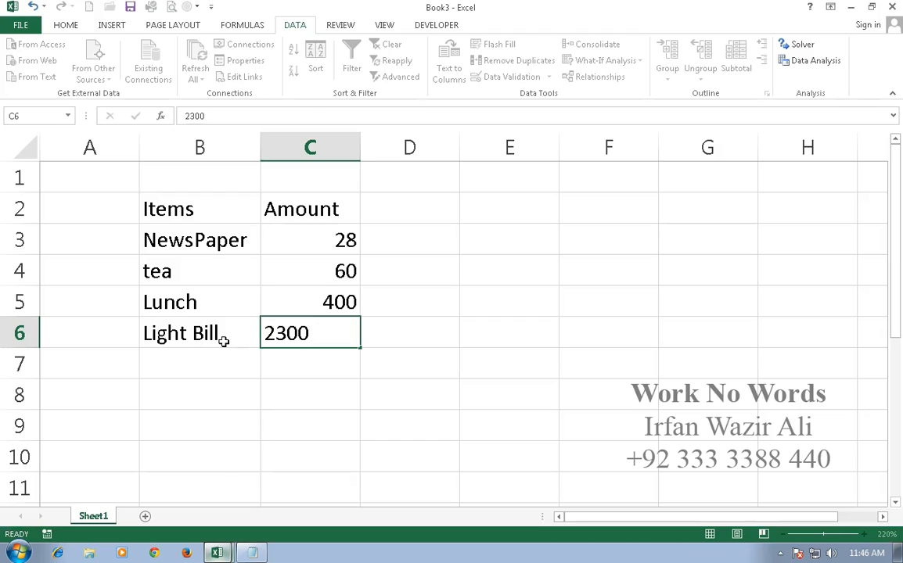
key("Return")
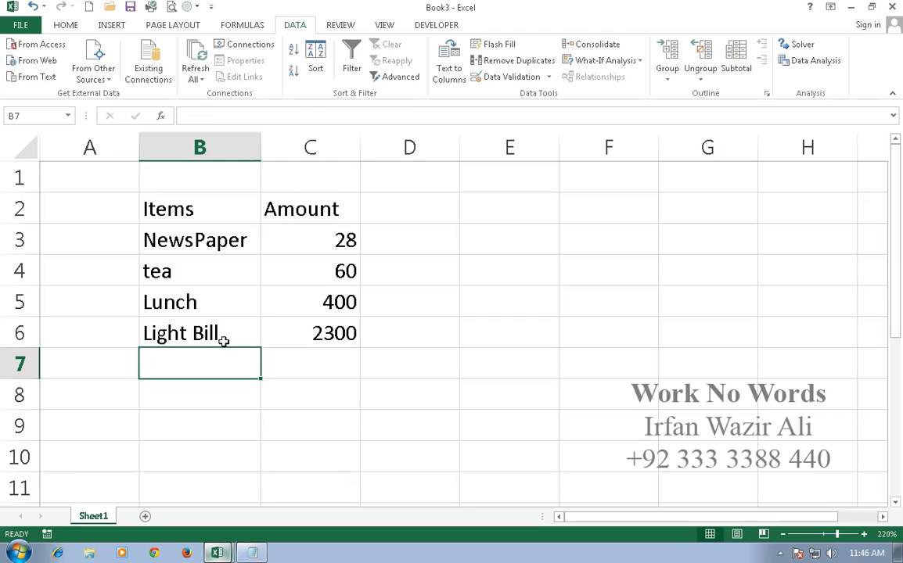
Add the item Phone Bill with an amount of 3300 in row 7 of the expense list.
type("Phone")
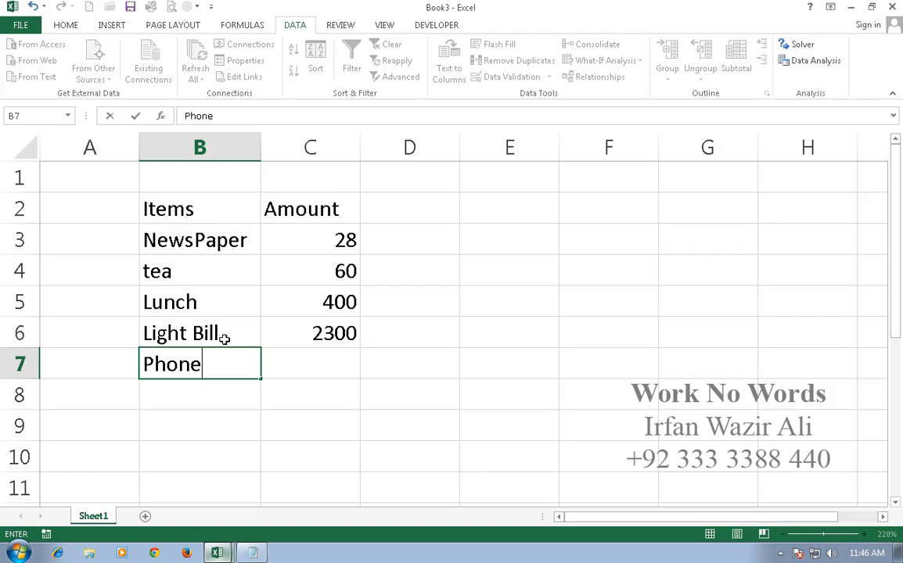
type(" Bill")
key("Tab")
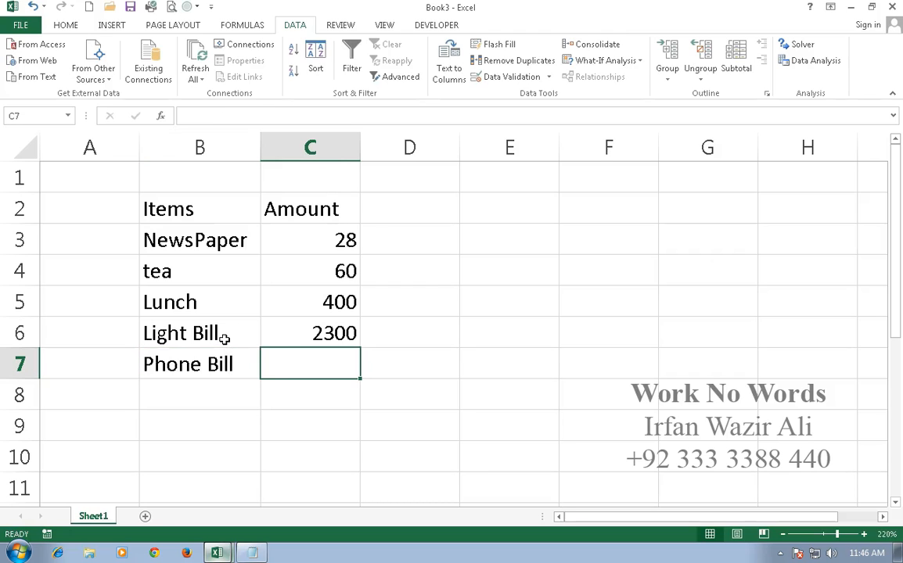
type("3300")
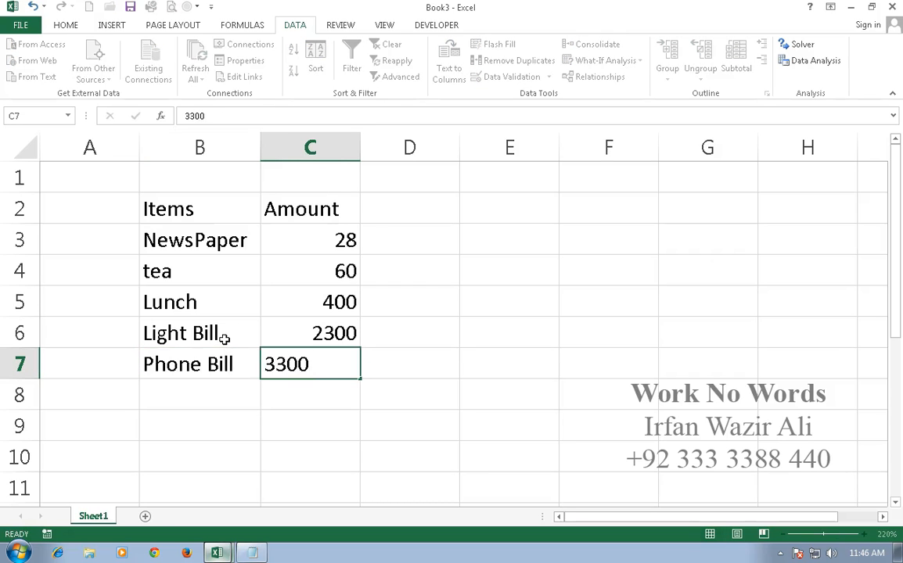
key("Return")
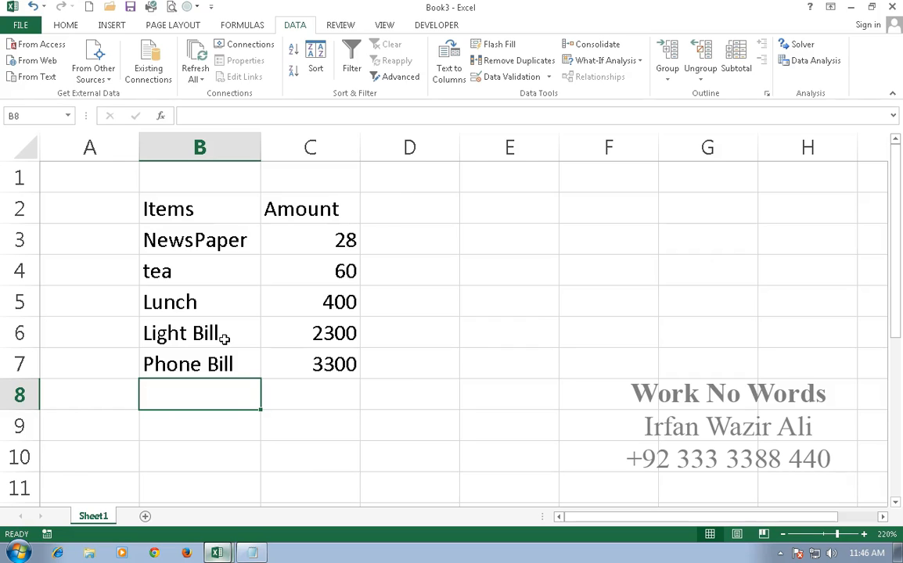
Add a second NewsPaper entry with an amount of 28 in row 8 of the list.
type("News")
key("Tab")
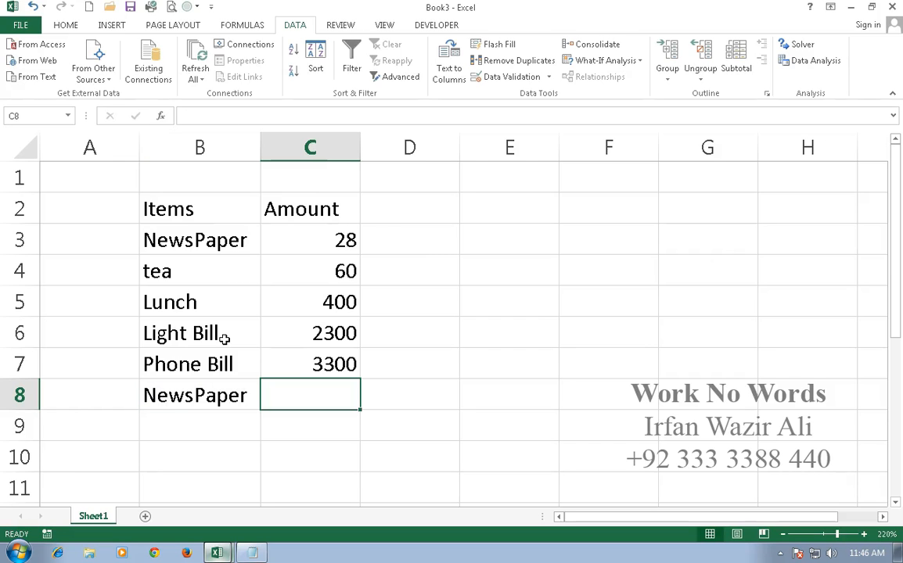
type("28")
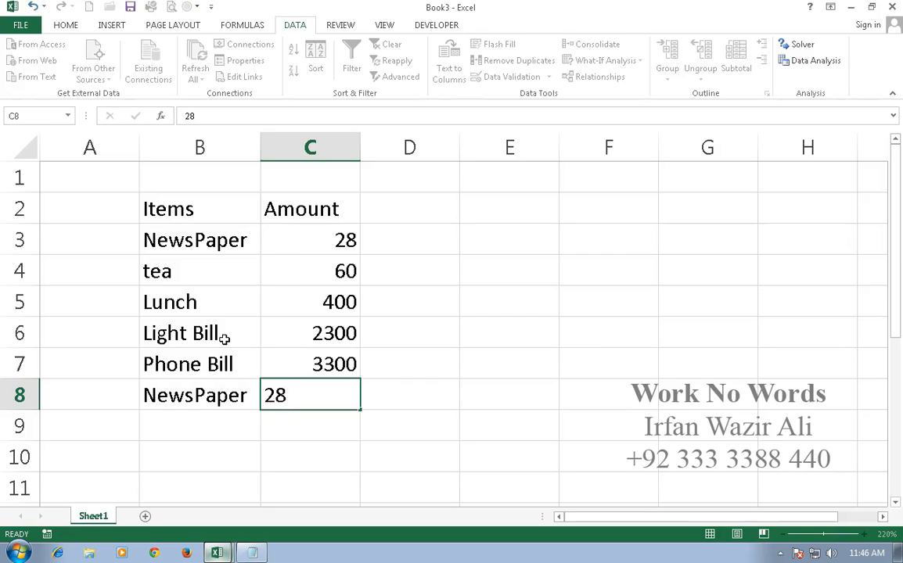
key("Return")
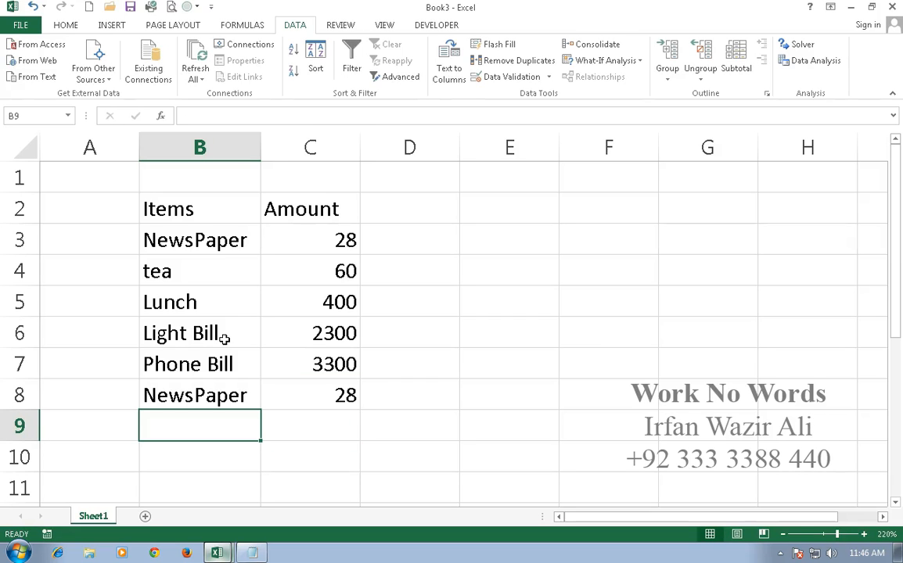
Add the item Maintenance with an amount of 4500 in row 9 of the expense list.
type("Maintenan")
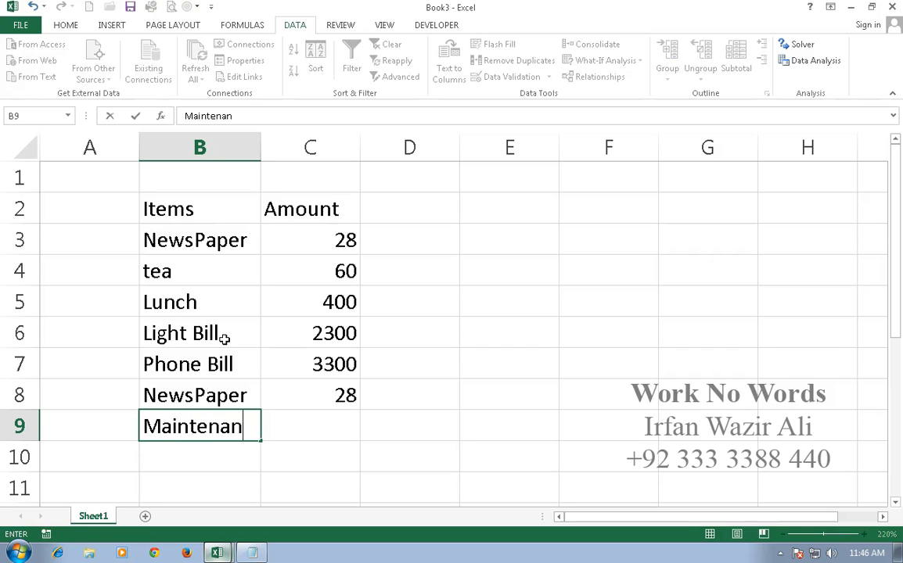
type("ce")
key("Tab")
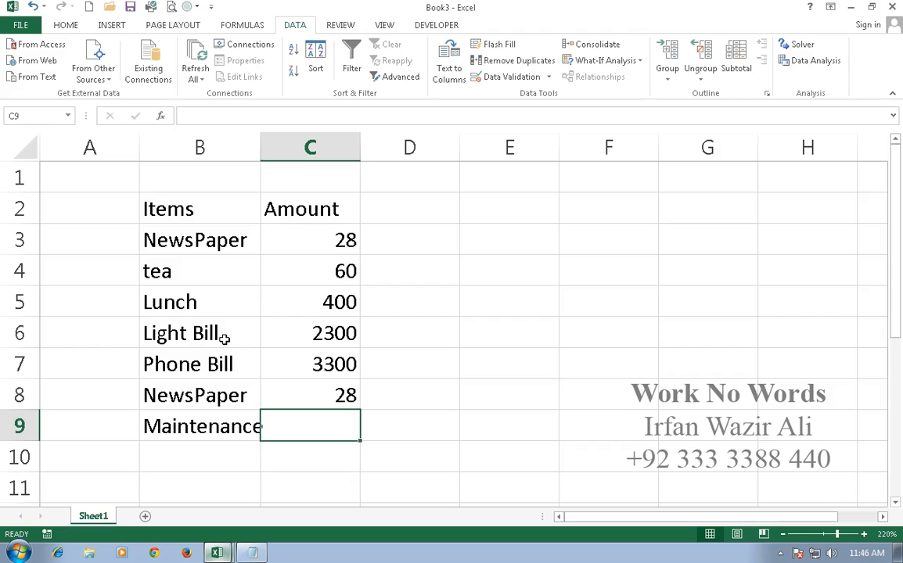
type("4500")
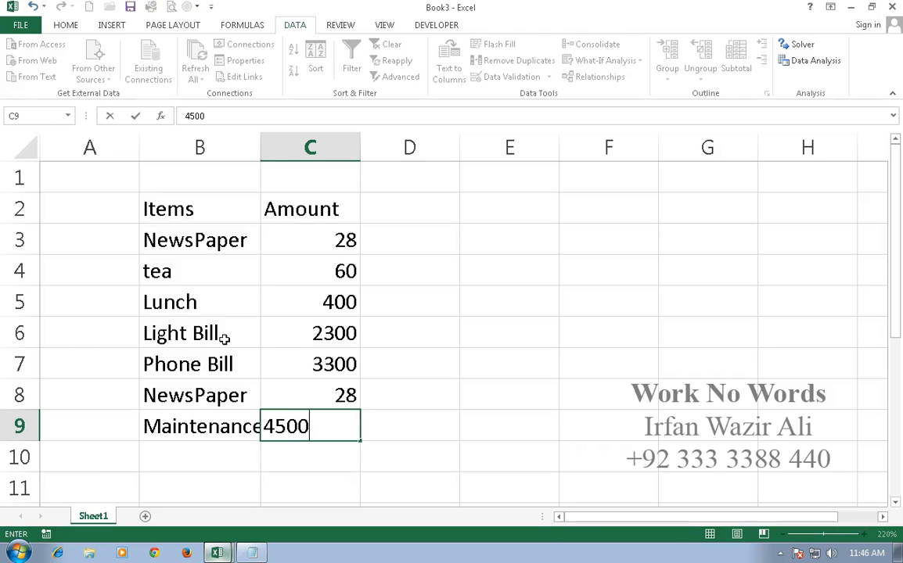
key("Return")
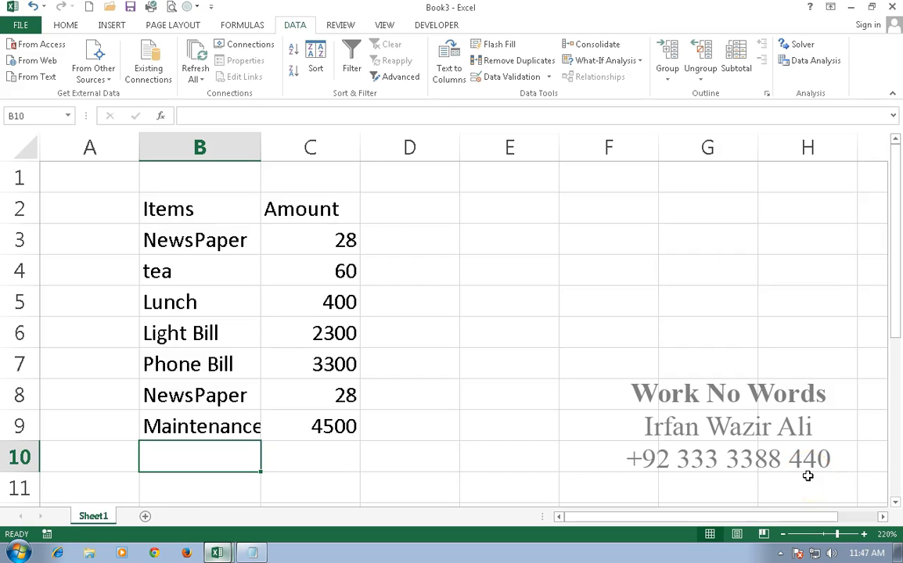
Add the item Tea with an amount of 200 in row 10 of the expense list.
type("Tea")
key("Tab")
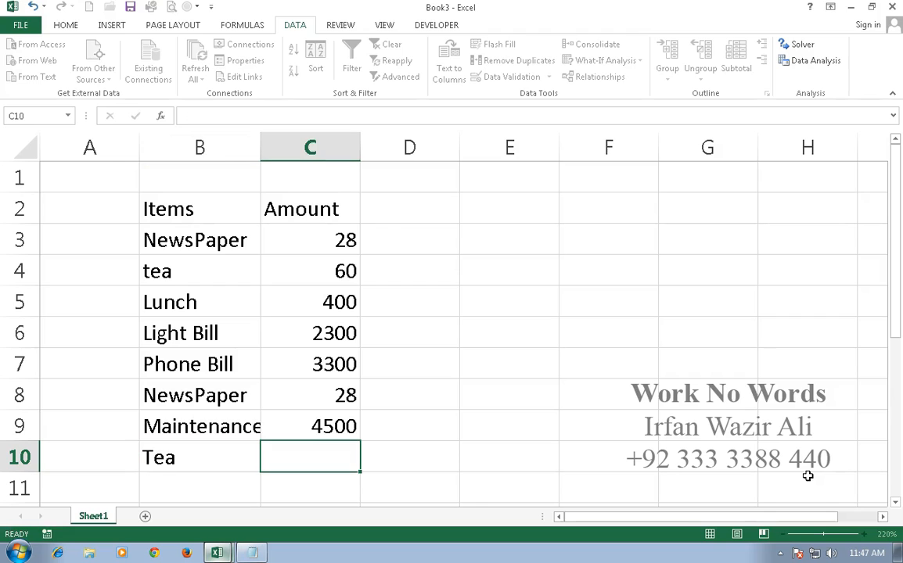
type("200")
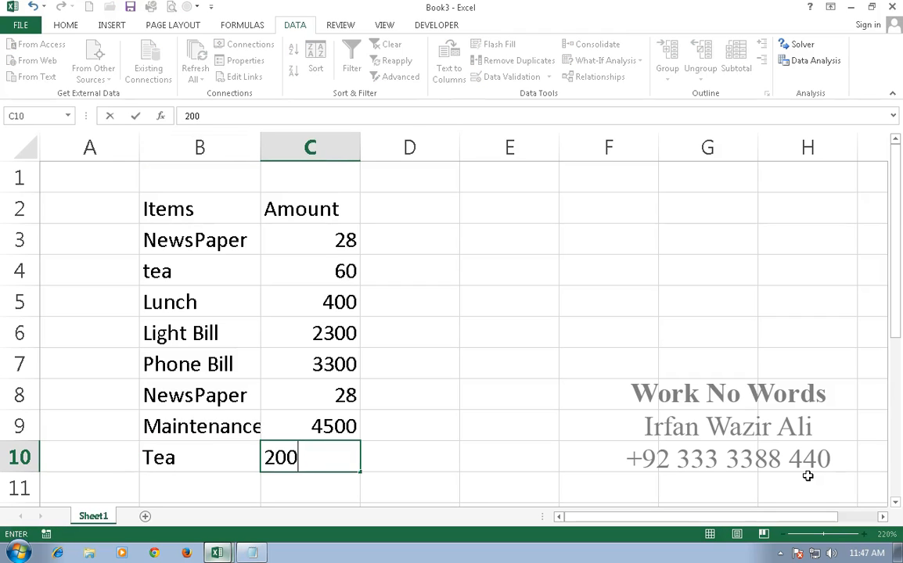
key("Return")
Add a second Lunch entry with an amount of 3000 in row 11 of the expense list.
type("Luch")
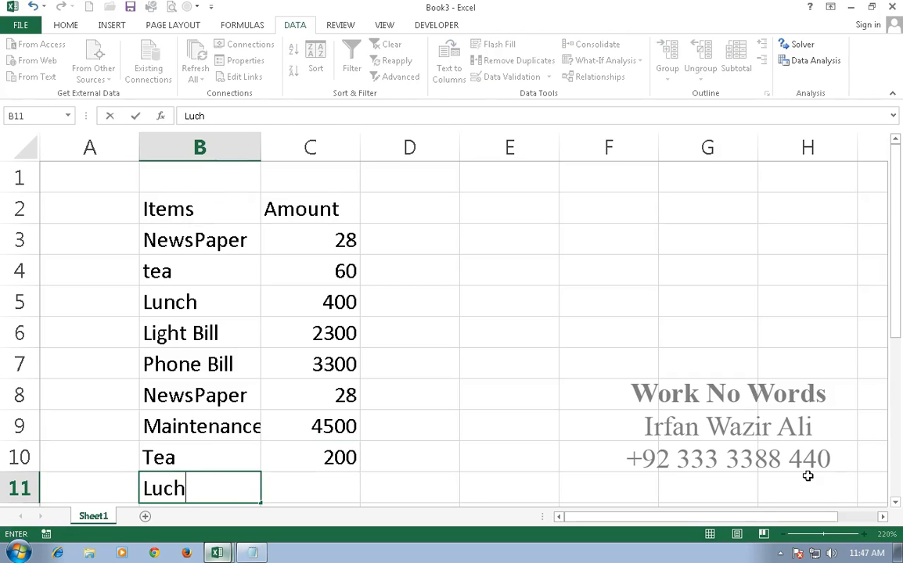
key("BackSpace")
key("BackSpace")
type("nch")
key("Tab")
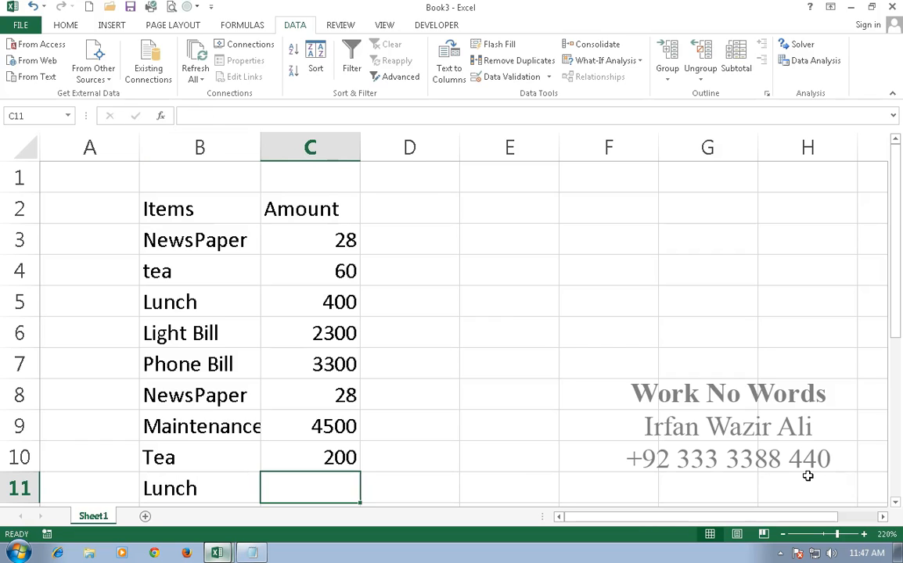
type("3000")
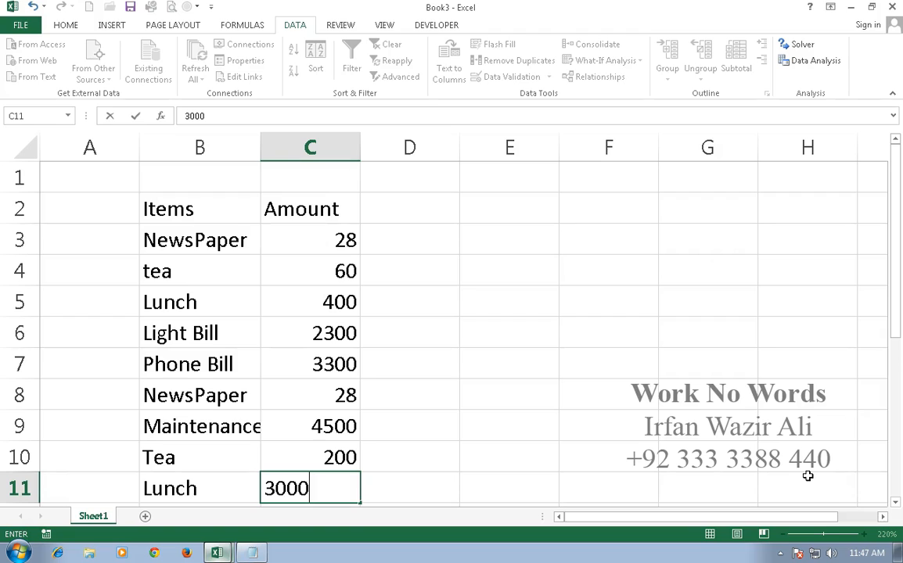
key("Return")
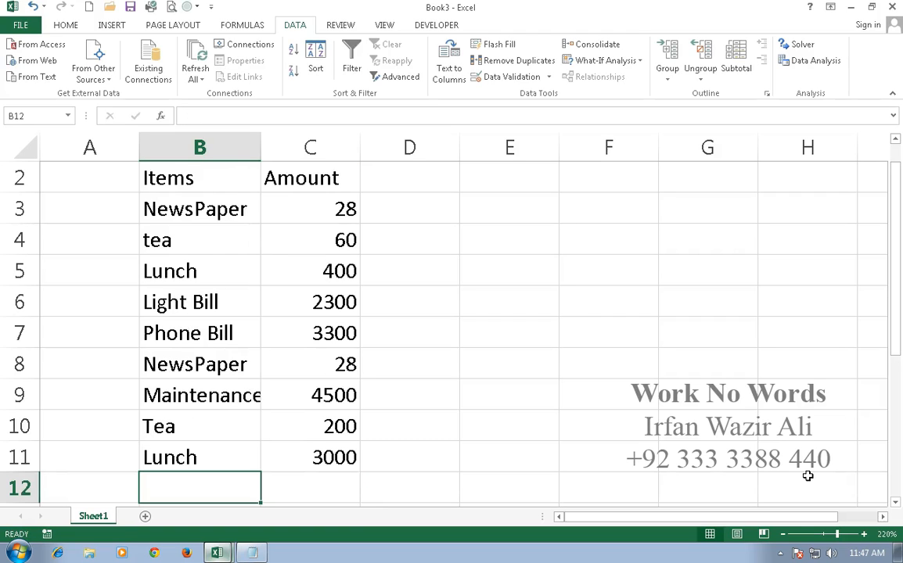
Add the item Convence with an amount of 250 in row 12 of the expense list.
type("C")
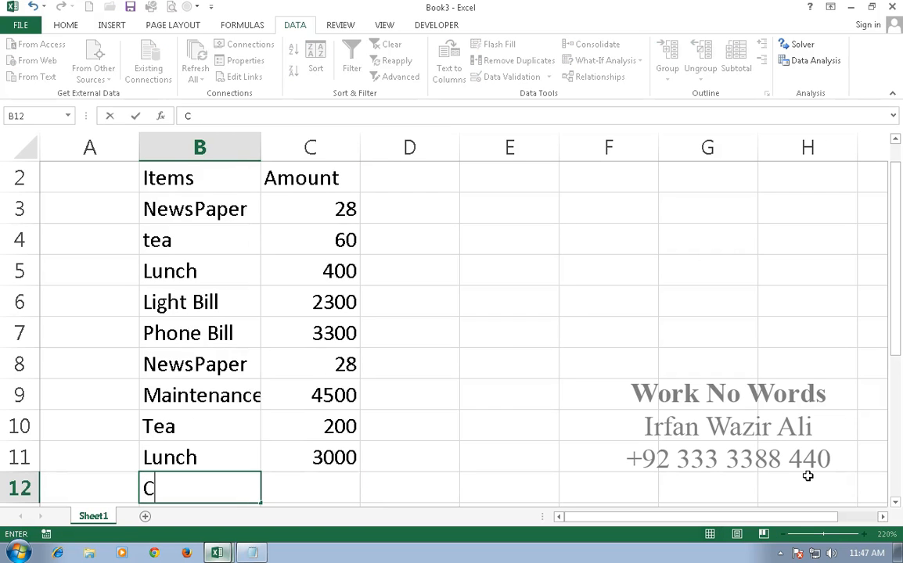
type("onvence")
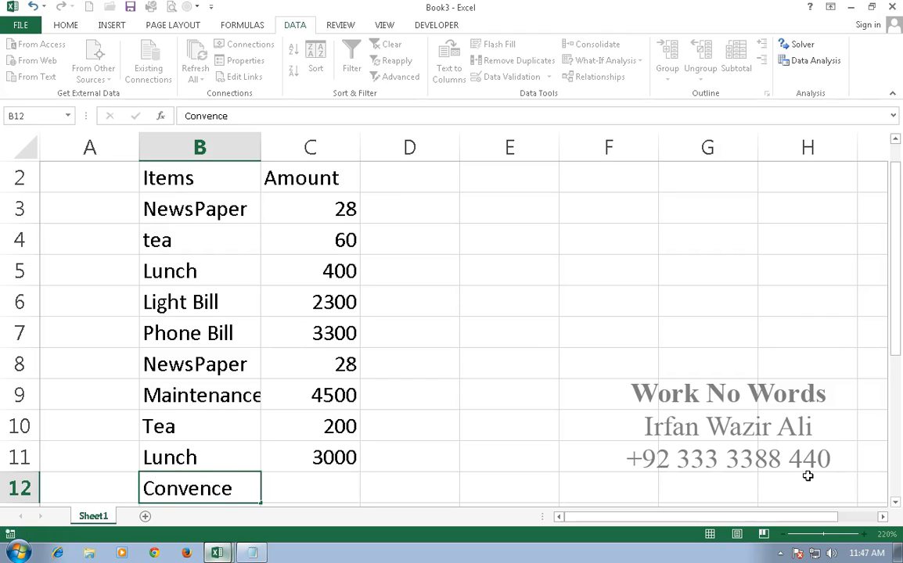
key("Tab")
type("250")
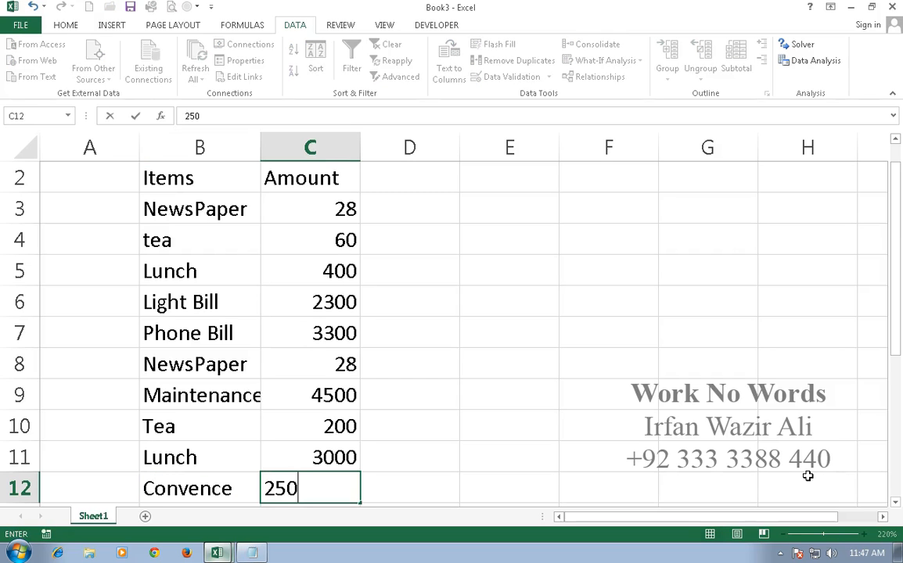
key("Return")
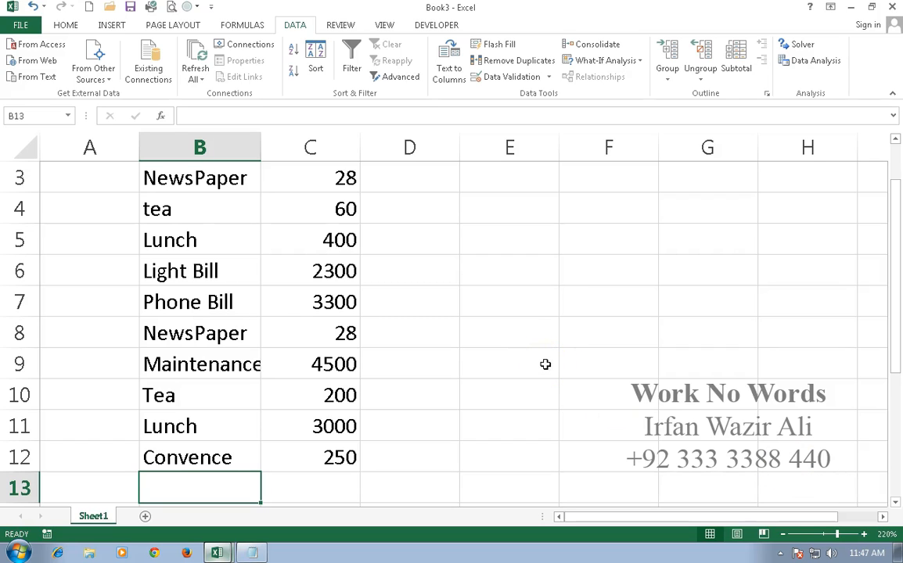
Widen the Items column to fit its longest entry and sort the expense list by Items from A to Z.
scroll(545, 364, "down", 1, "ctrl")
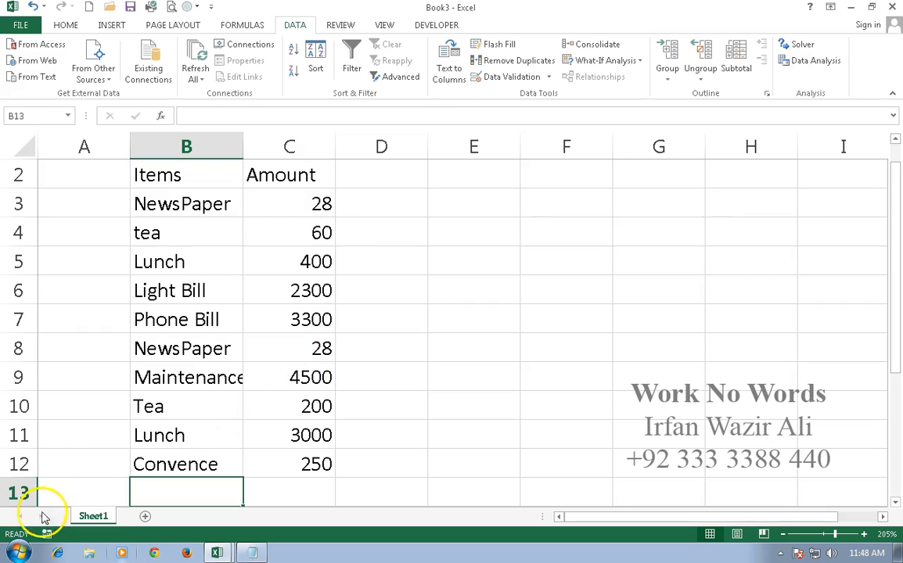
left_click(213, 181)
left_click_drag(243, 147, 306, 147)
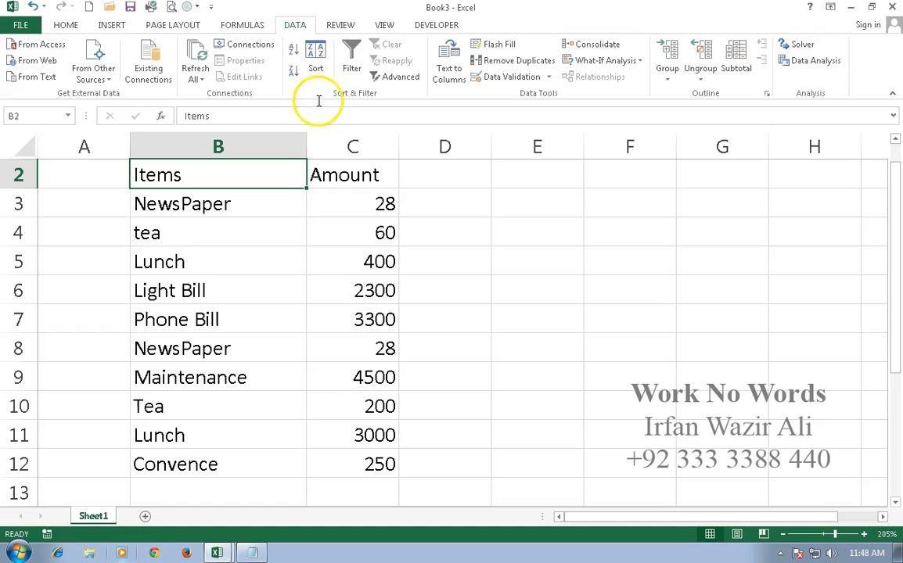
left_click(294, 52)
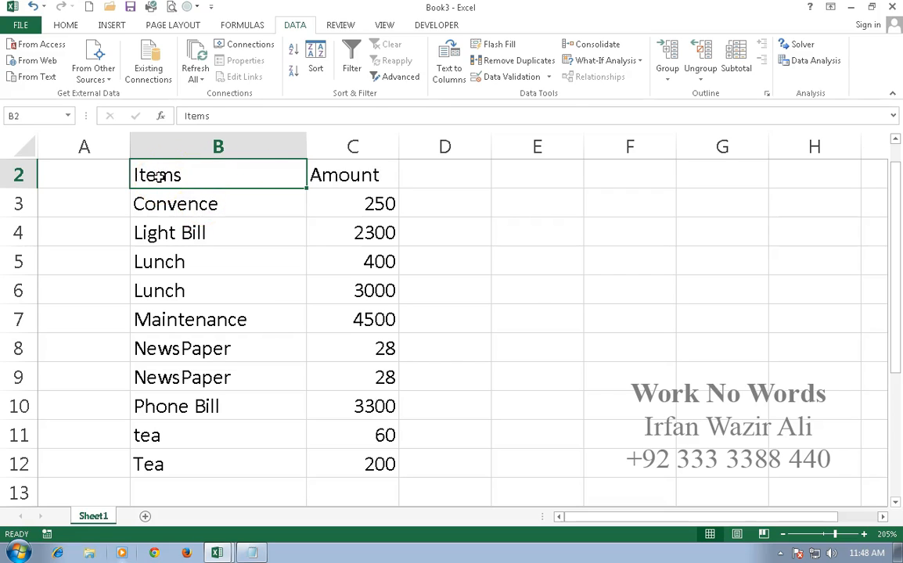
Add subtotals to the expense list that sum Amount at each change in Items, with the summary below the data.
left_click(741, 61)
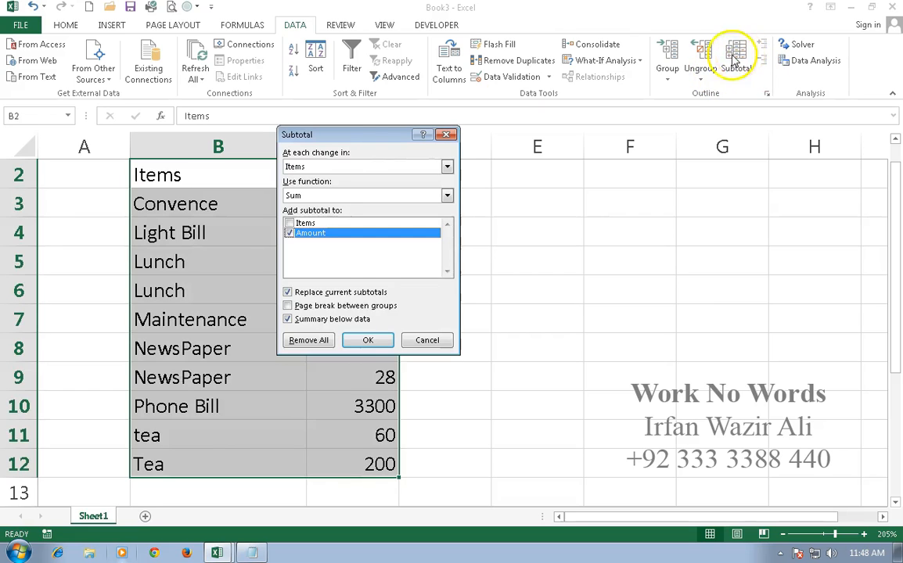
left_click_drag(360, 136, 541, 137)
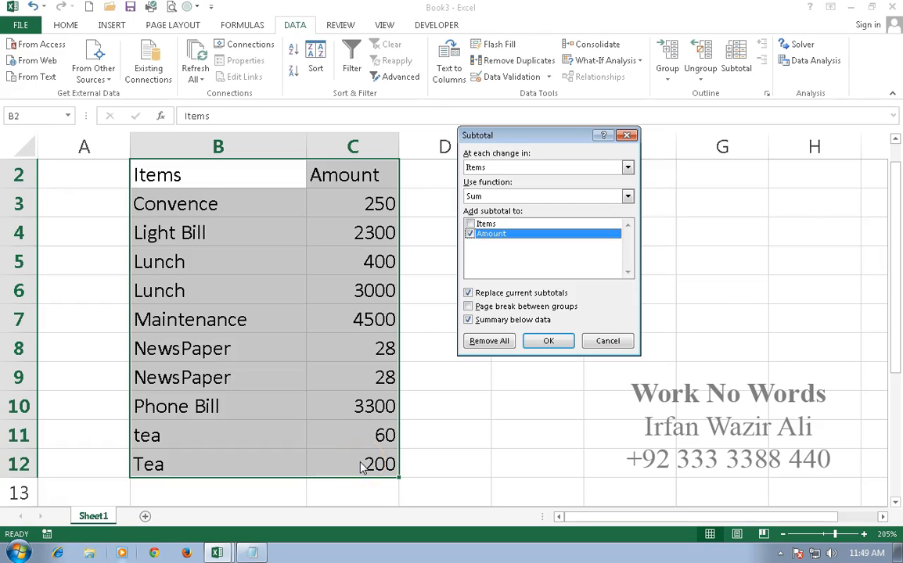
left_click(549, 342)
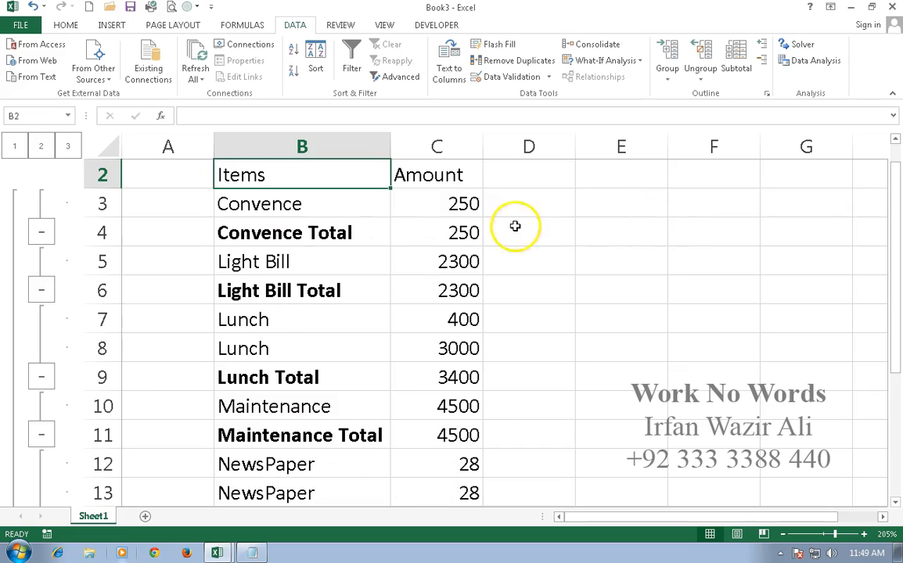
Examine the subtotal rows for each item and the Grand Total row in the expense list.
left_click_drag(251, 206, 458, 233)
left_click(458, 234)
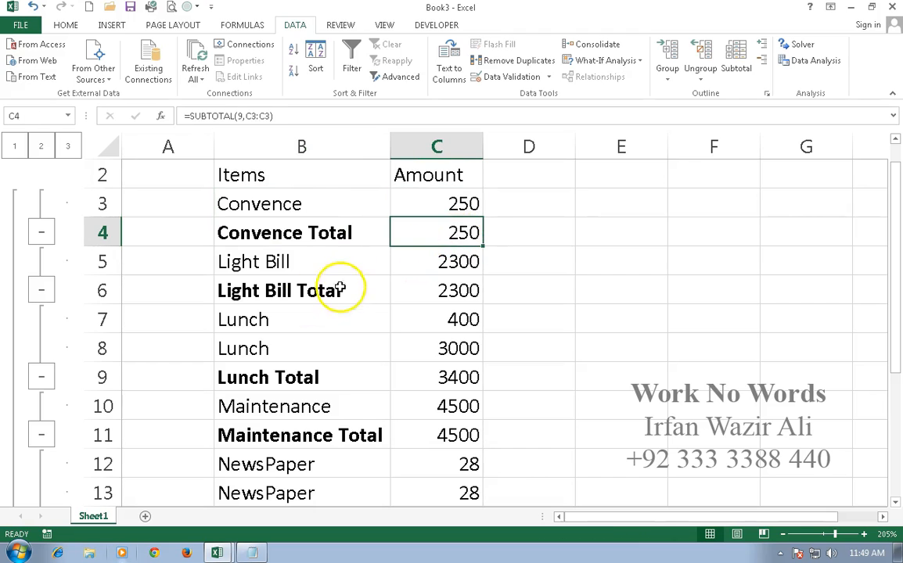
left_click_drag(247, 295, 451, 296)
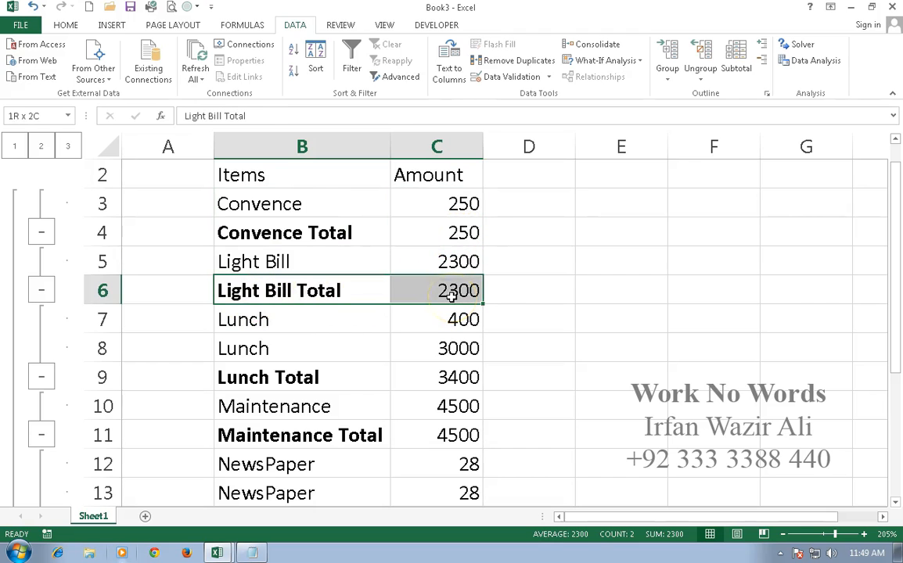
left_click_drag(282, 378, 441, 382)
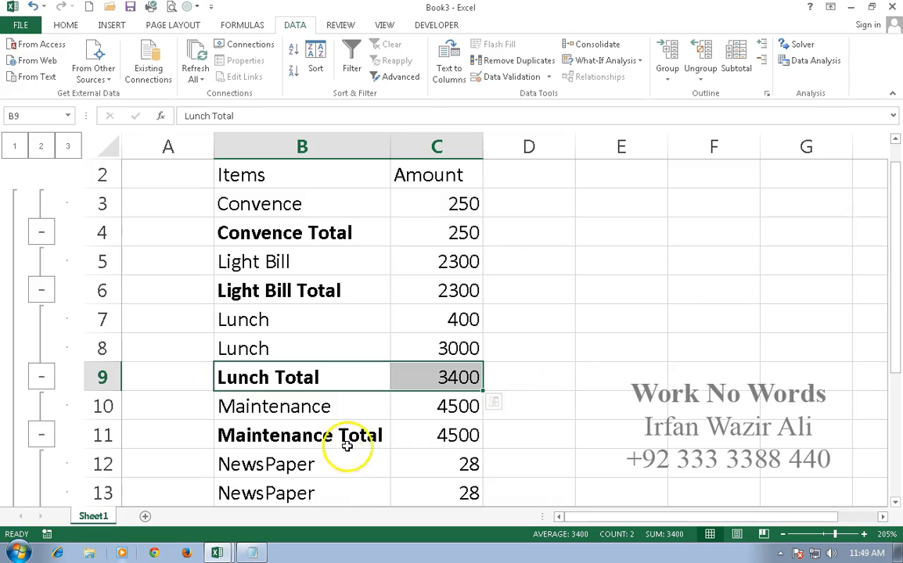
left_click(443, 438)
scroll(480, 425, "down", 2)
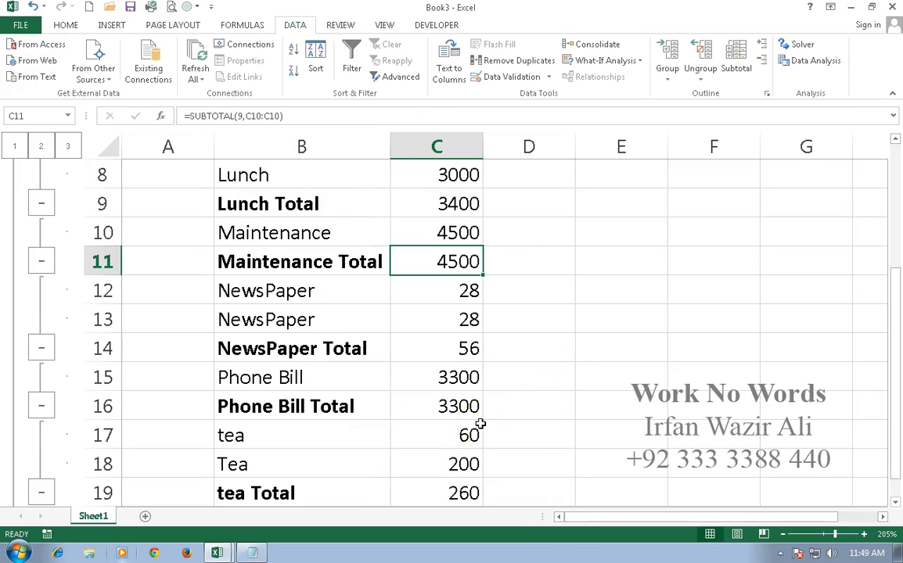
left_click_drag(283, 300, 449, 316)
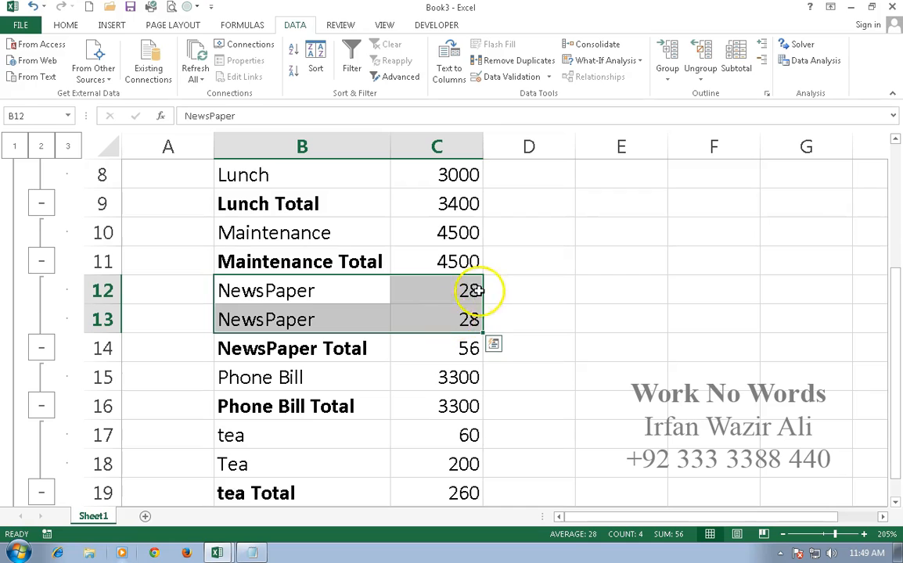
left_click(473, 354)
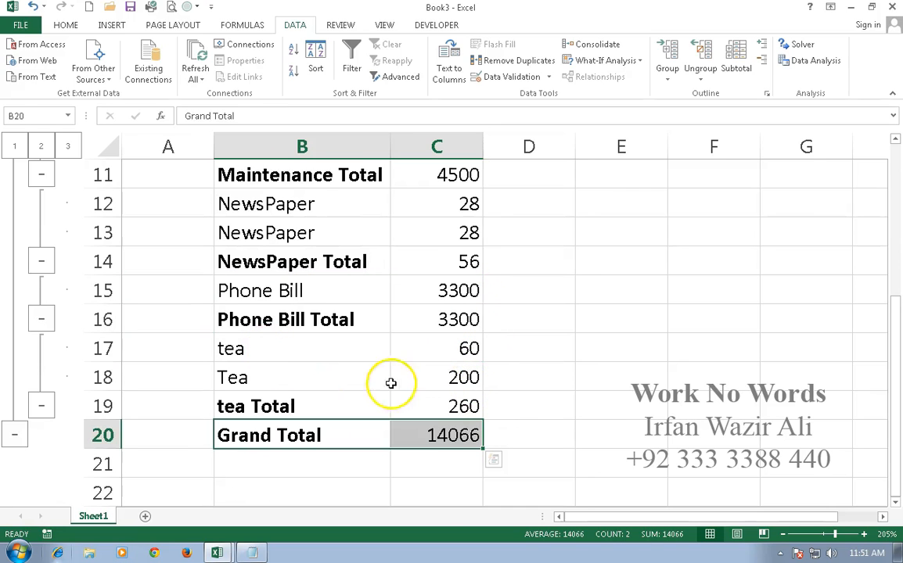
left_click(444, 403)
left_click_drag(298, 434, 440, 436)
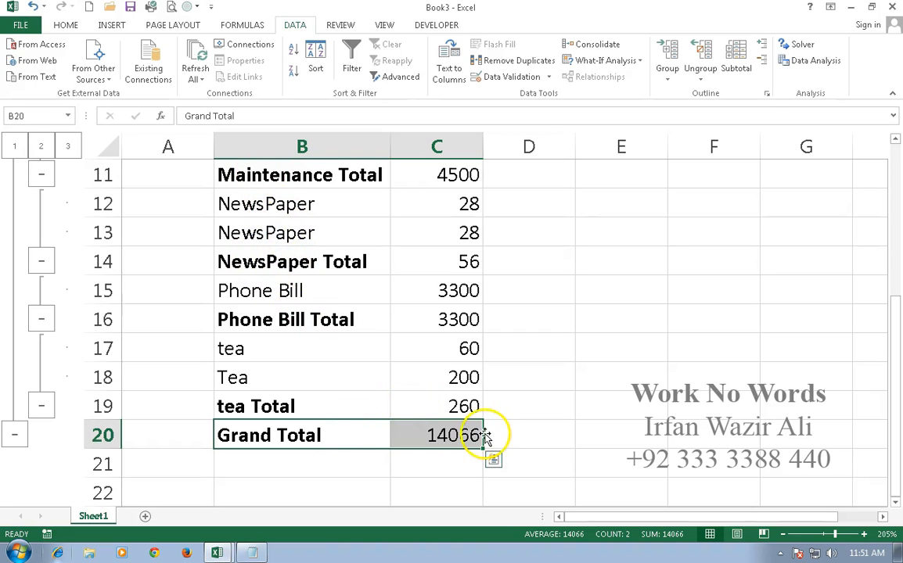
Collapse the detail rows of every item group, from Convence through tea, so only the total rows show.
scroll(490, 427, "up", 4)
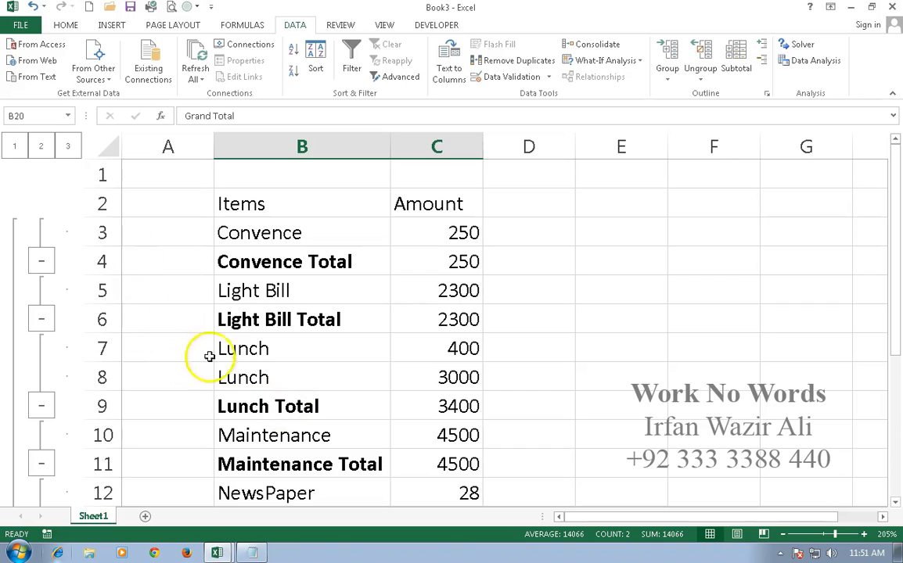
left_click(43, 263)
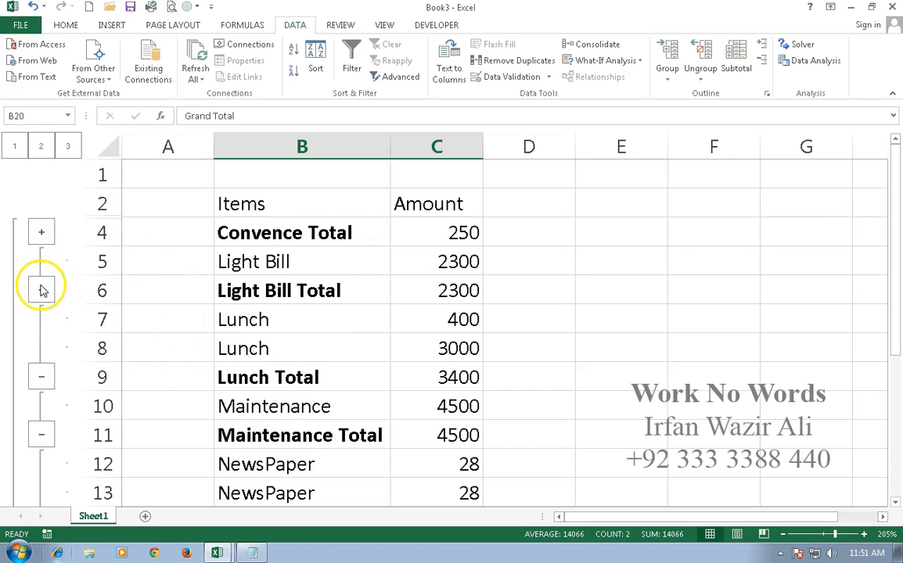
left_click(42, 291)
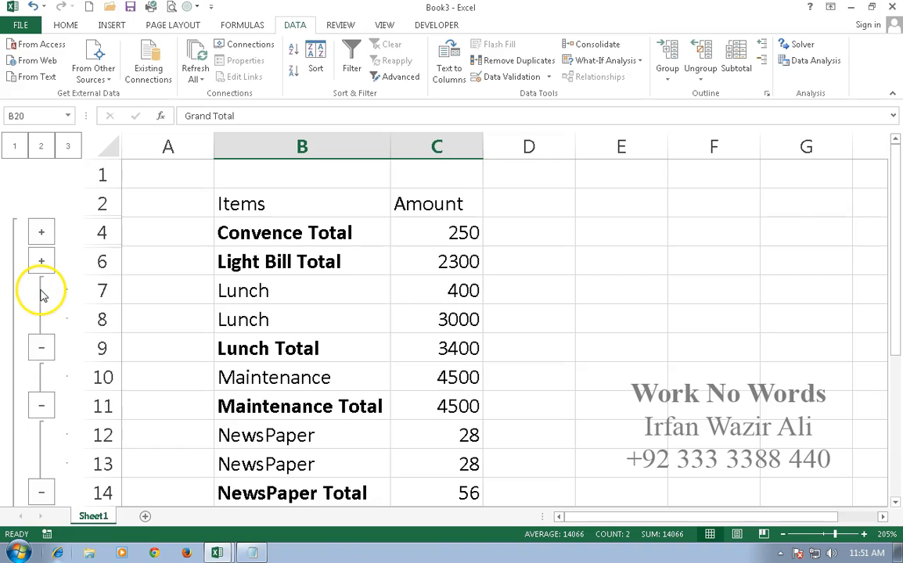
left_click(43, 349)
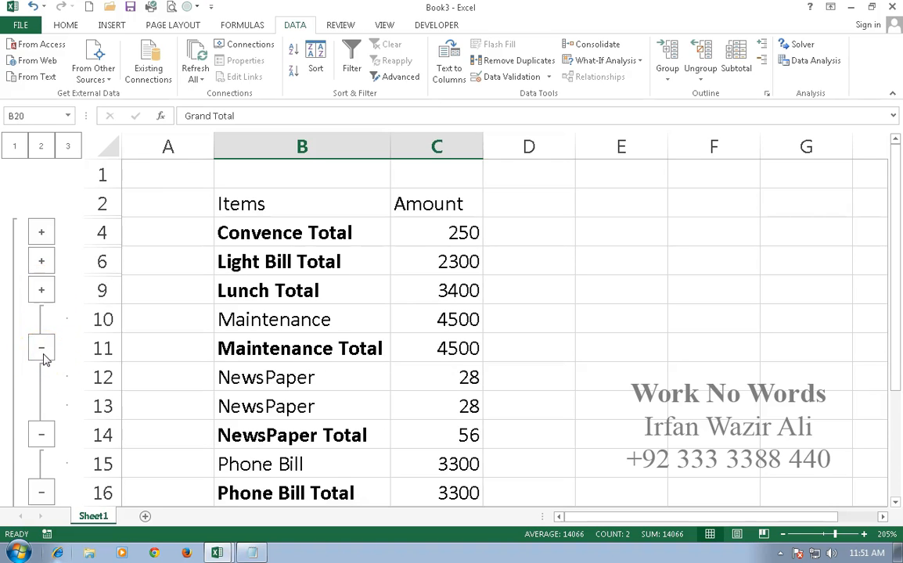
left_click(42, 349)
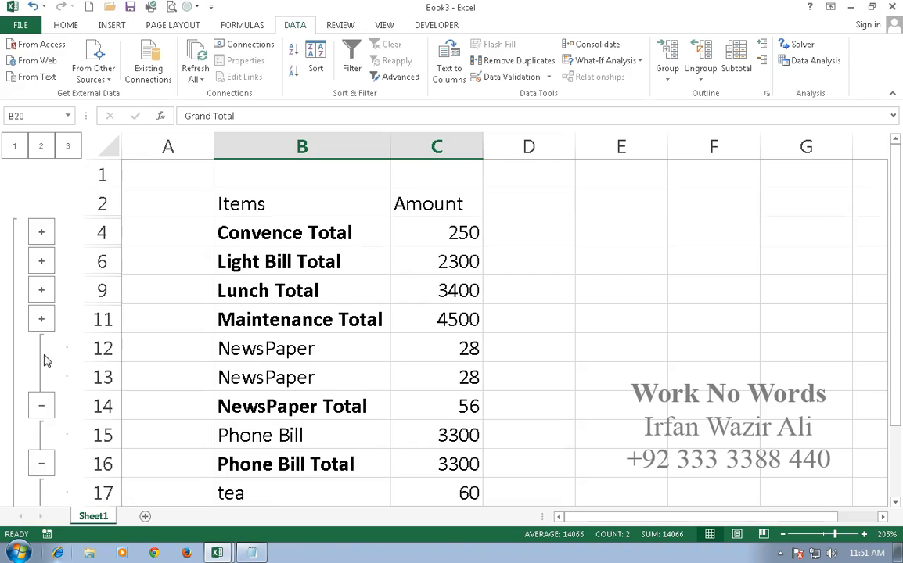
left_click(41, 402)
left_click(44, 409)
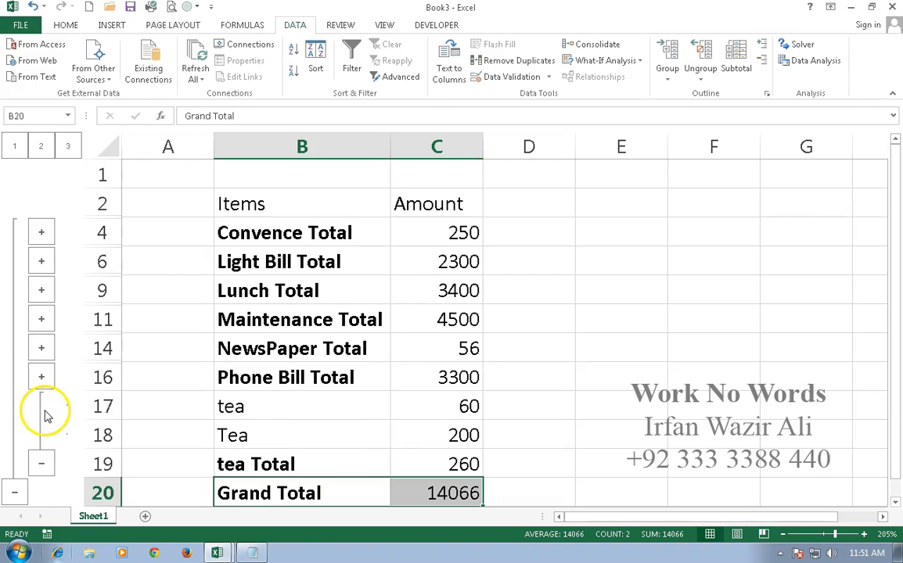
left_click(43, 463)
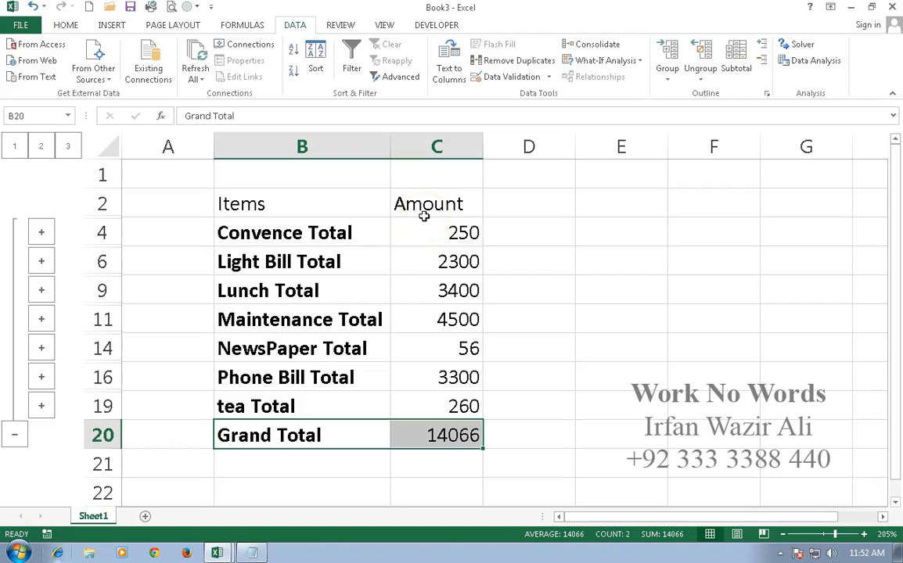
Remove all subtotals from the expense list, using the Grand Total amount cell as the starting selection.
left_click(735, 64)
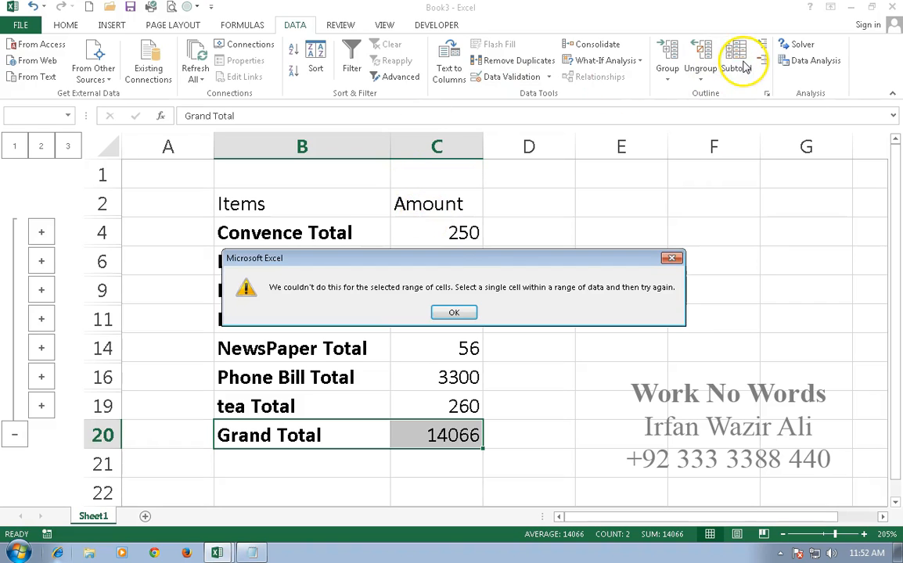
left_click(454, 313)
left_click(454, 440)
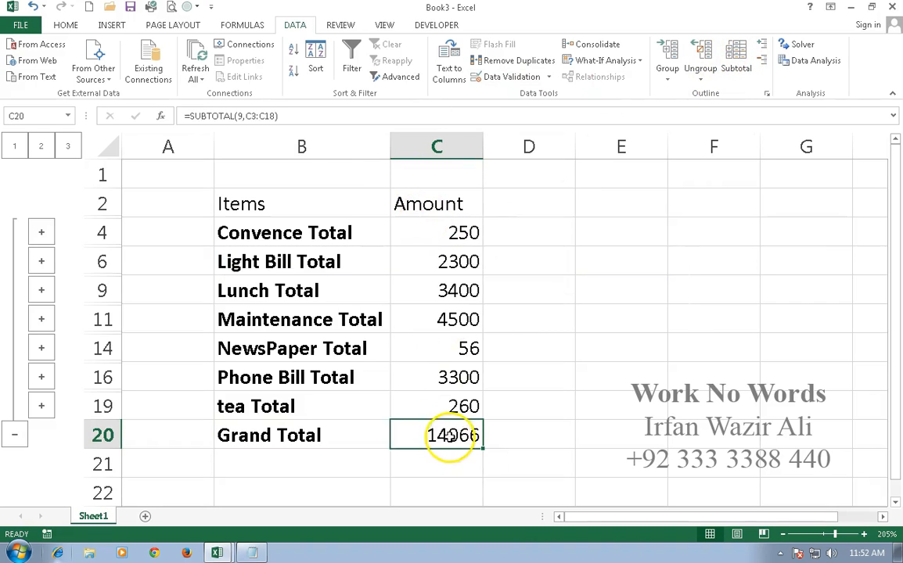
left_click(738, 64)
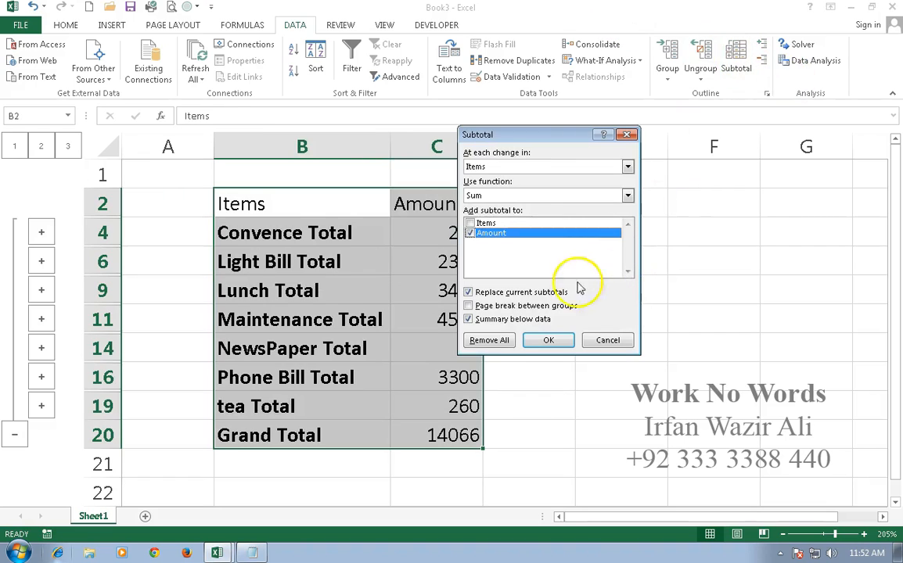
left_click(488, 341)
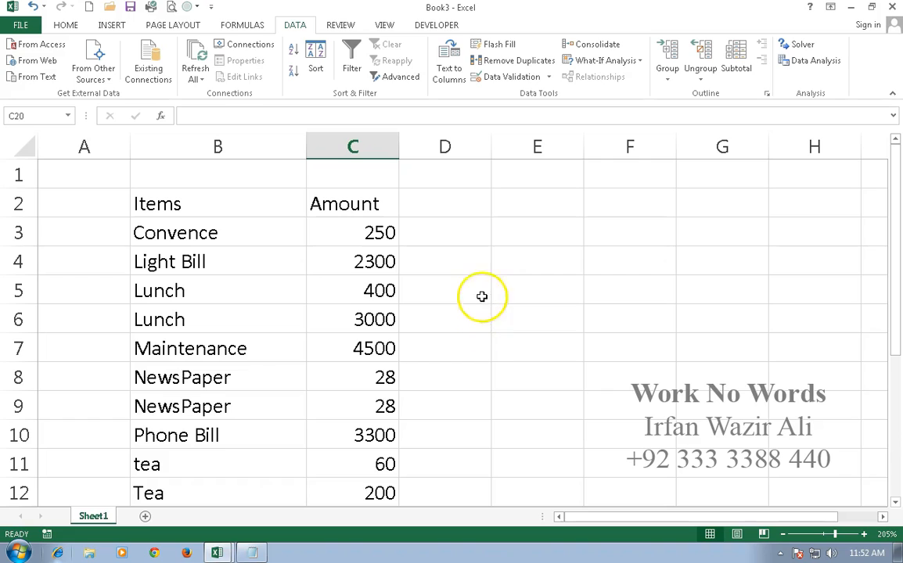